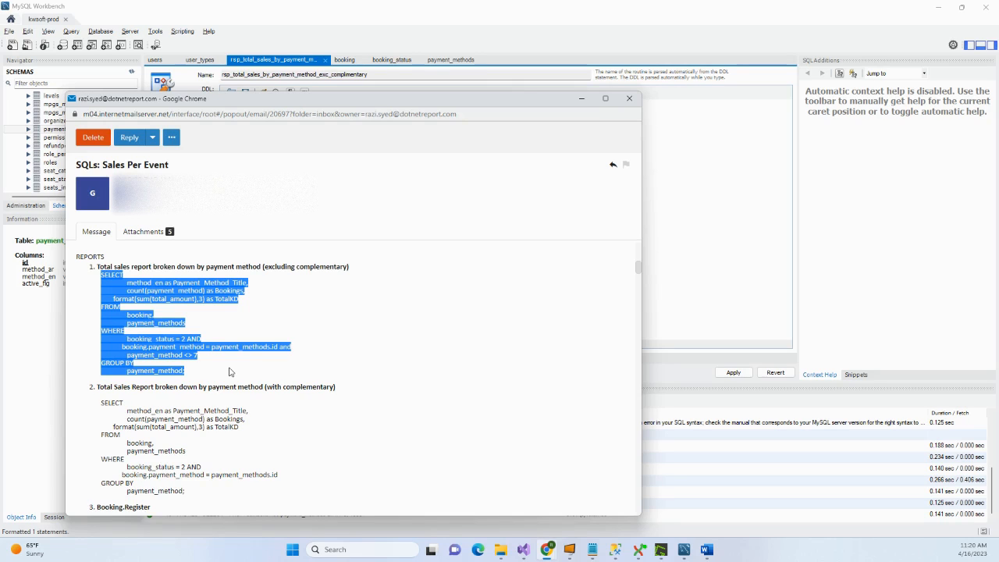
# Step: Compare the payment-method sales query excluding complimentary in the email with the rsp_total_sales_by_payment_method_exc_complimentary procedure in MySQL Workbench
pyautogui.click(264, 358)
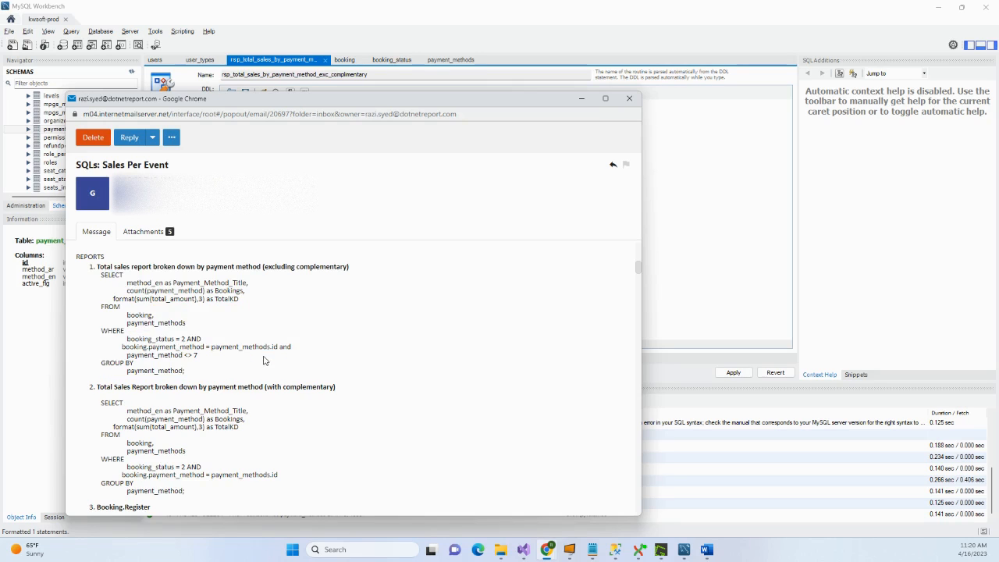
pyautogui.moveTo(98, 276); pyautogui.dragTo(174, 367)
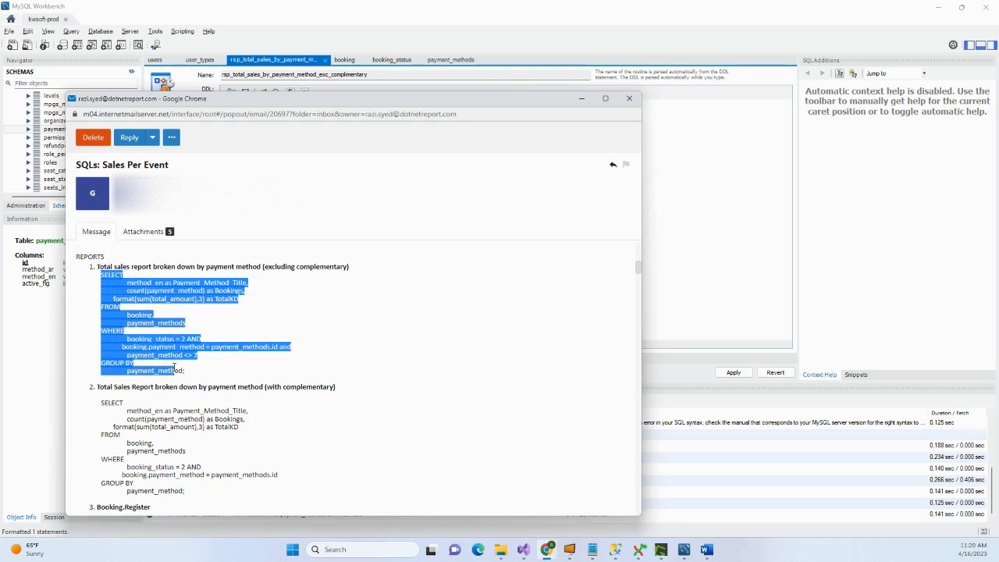
pyautogui.hotkey('alt', 'Tab')
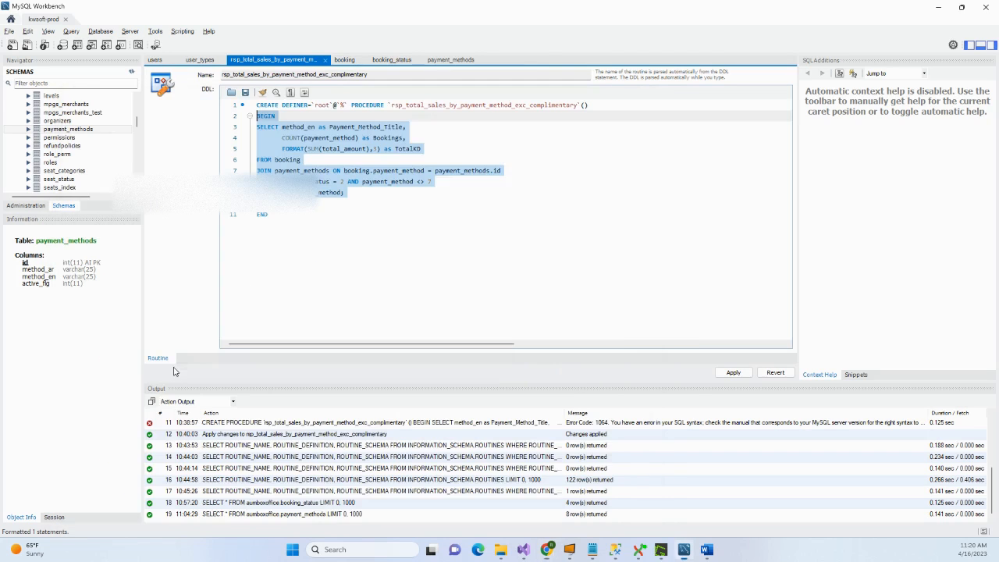
pyautogui.click(432, 254)
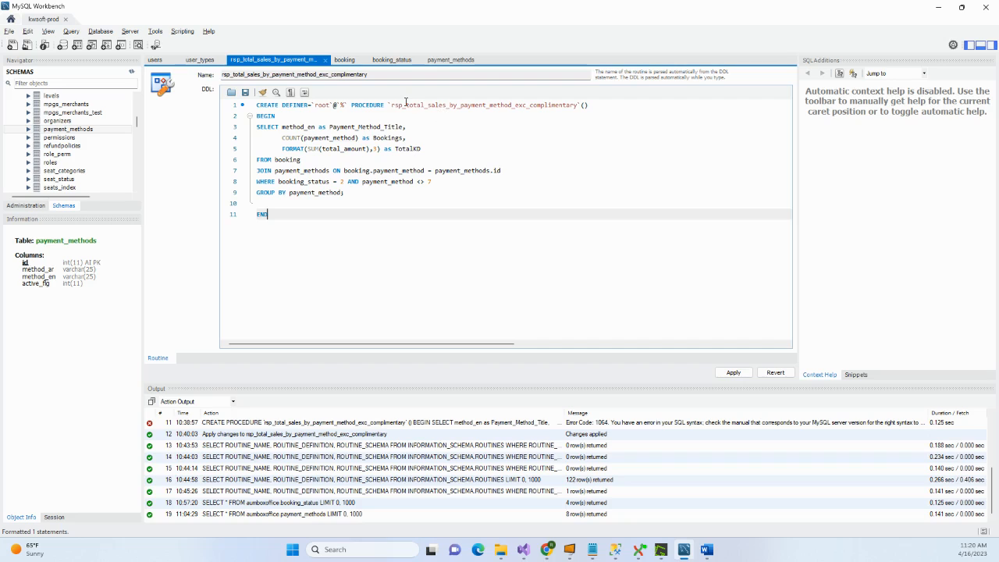
pyautogui.moveTo(393, 106); pyautogui.dragTo(577, 107)
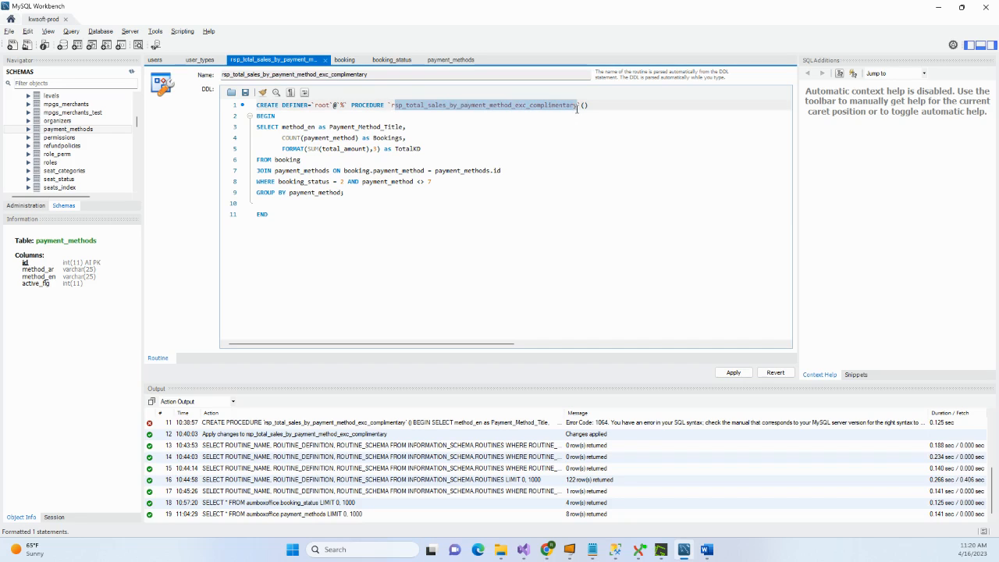
pyautogui.moveTo(392, 106); pyautogui.dragTo(543, 118)
pyautogui.click(382, 126)
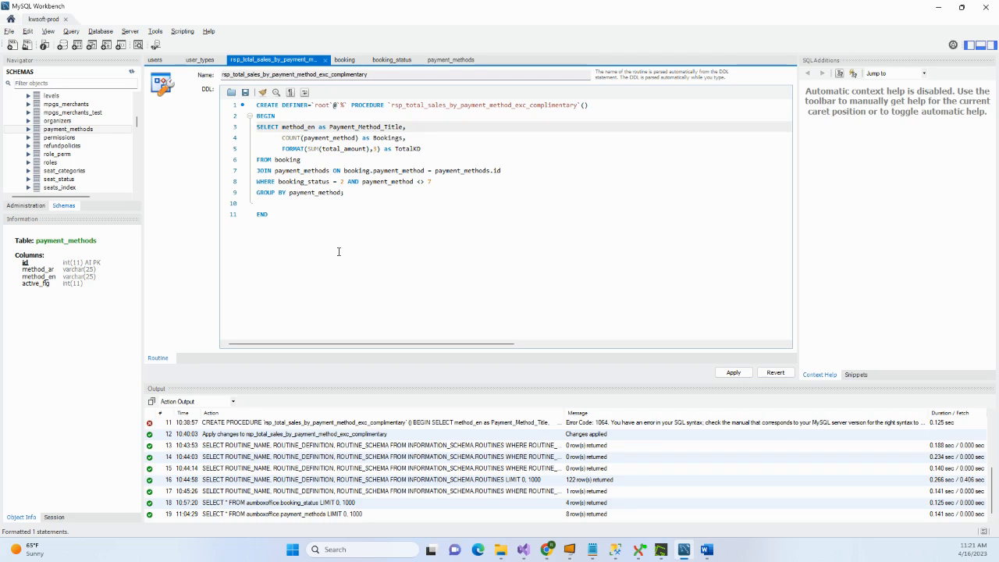
# Step: Switch to the report builder's database setup in Chrome and start adding a stored procedure from the database
pyautogui.hotkey('alt', 'Tab')
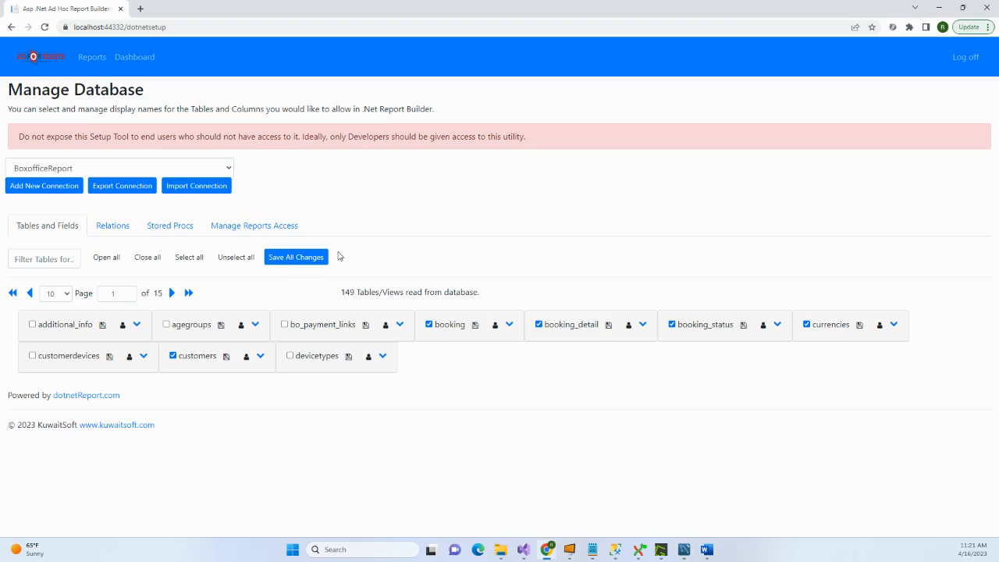
pyautogui.doubleClick(141, 27)
pyautogui.click(160, 228)
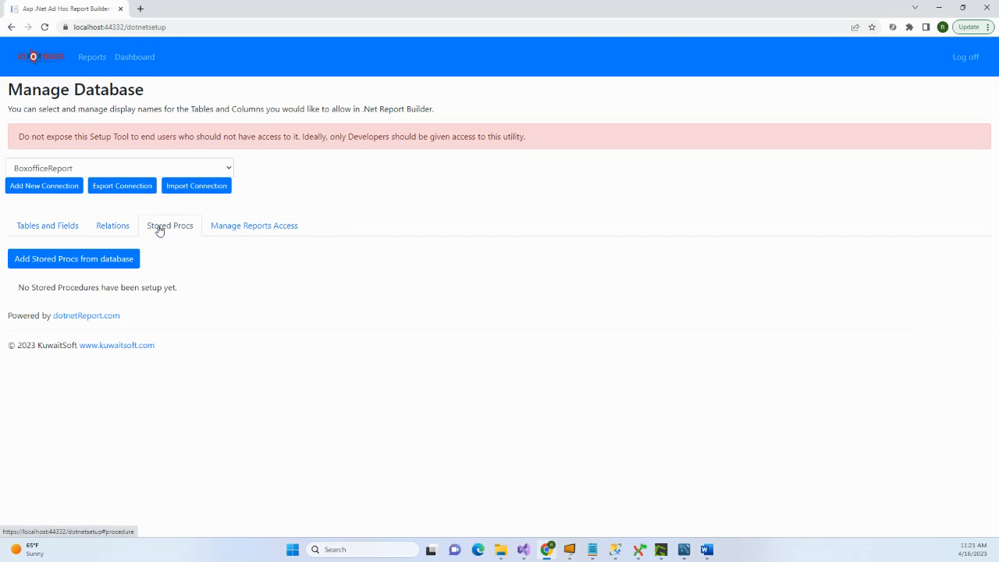
pyautogui.click(121, 262)
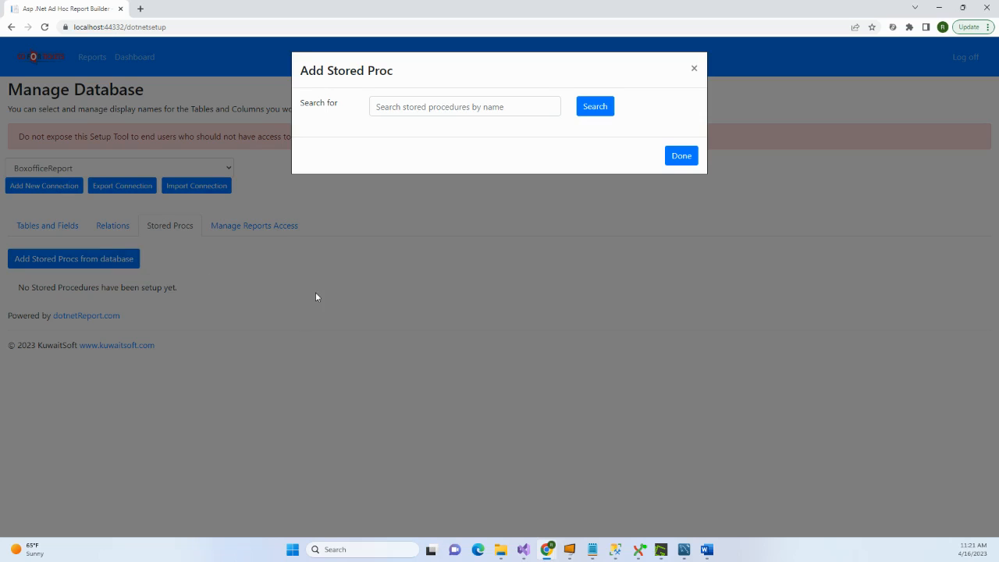
# Step: Search the database's stored procedures for rsp_total_sales
pyautogui.hotkey('alt', 'Tab')
pyautogui.hotkey('alt', 'Tab')
pyautogui.click(441, 106)
pyautogui.write('rsp_total_sales')
pyautogui.click(587, 108)
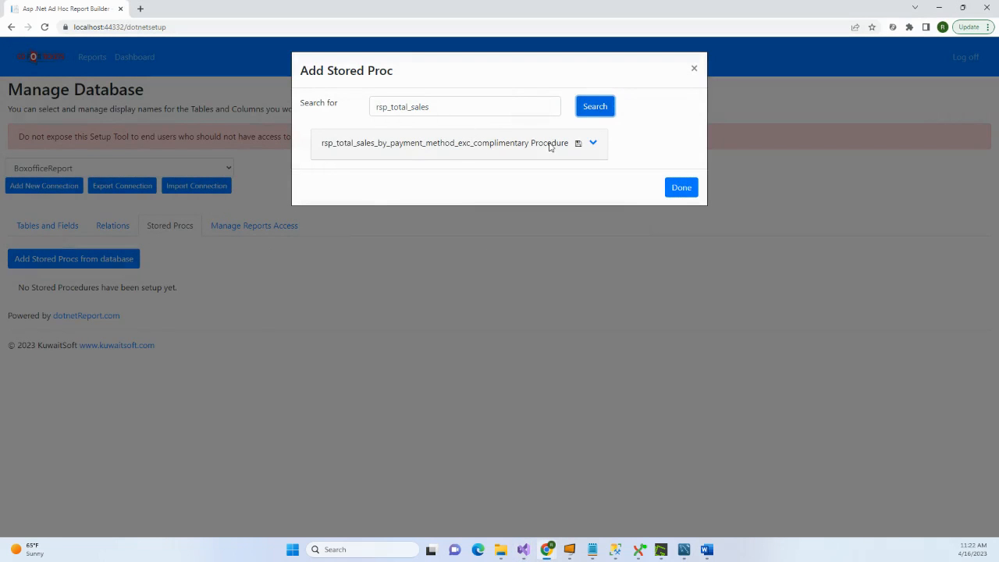
# Step: Give the found procedure the display name "Total Sales by Payment Method (Exc Complimentary)" and save it to the setup
pyautogui.click(593, 142)
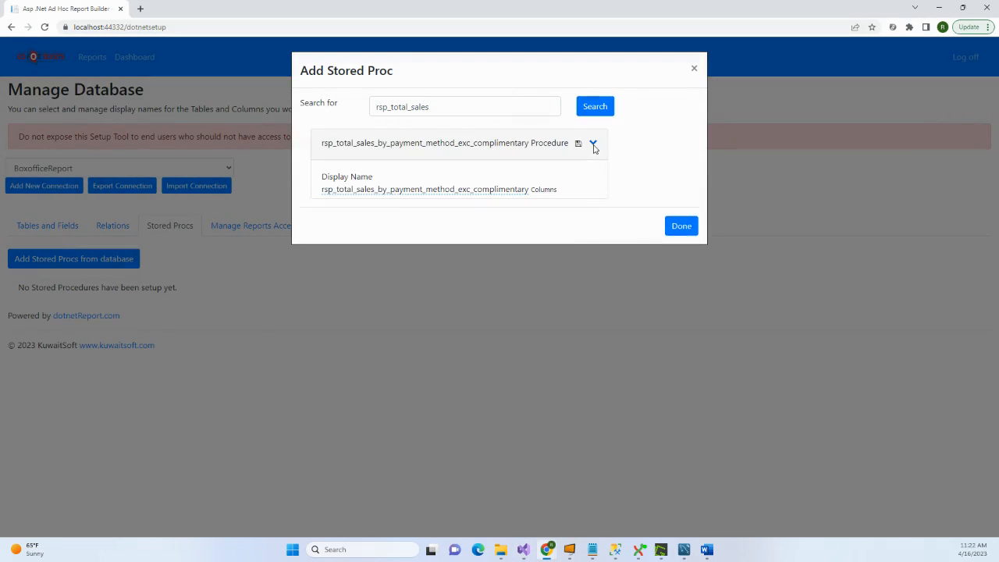
pyautogui.click(450, 189)
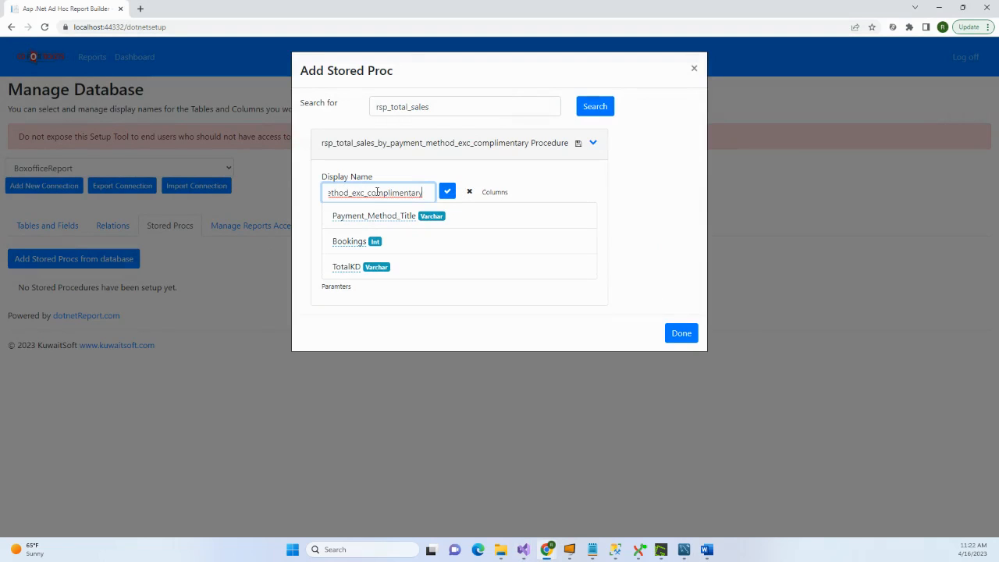
pyautogui.doubleClick(378, 192)
pyautogui.write('Total Sales')
pyautogui.write(' by Payment Method')
pyautogui.write(' (E')
pyautogui.write('xc')
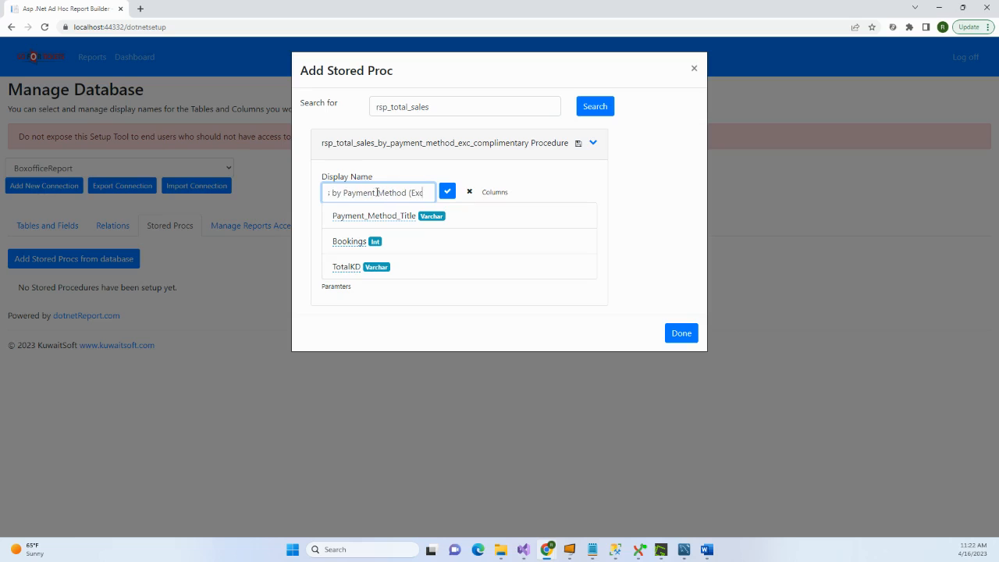
pyautogui.write(' Complime')
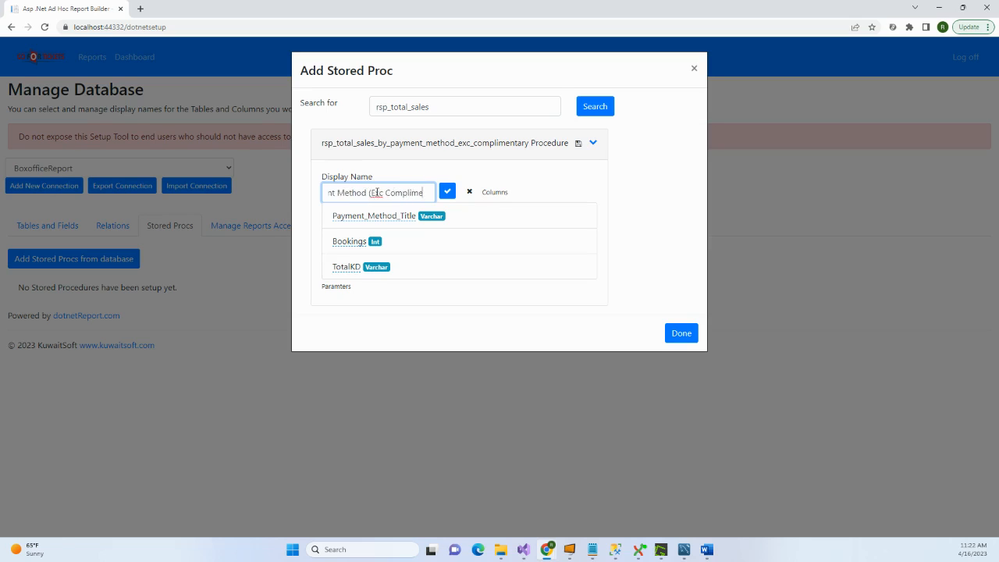
pyautogui.write('ntary)')
pyautogui.click(447, 192)
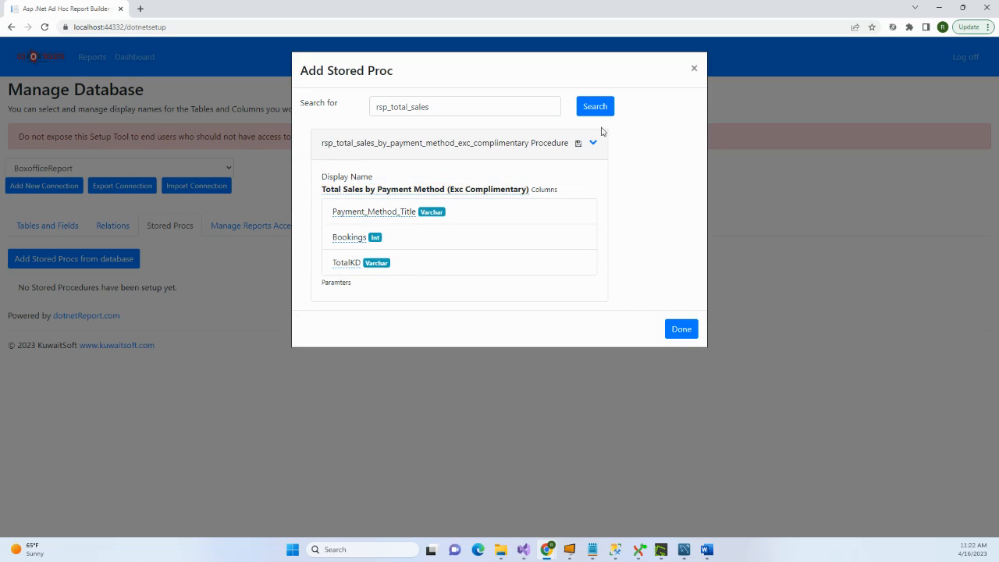
pyautogui.click(579, 143)
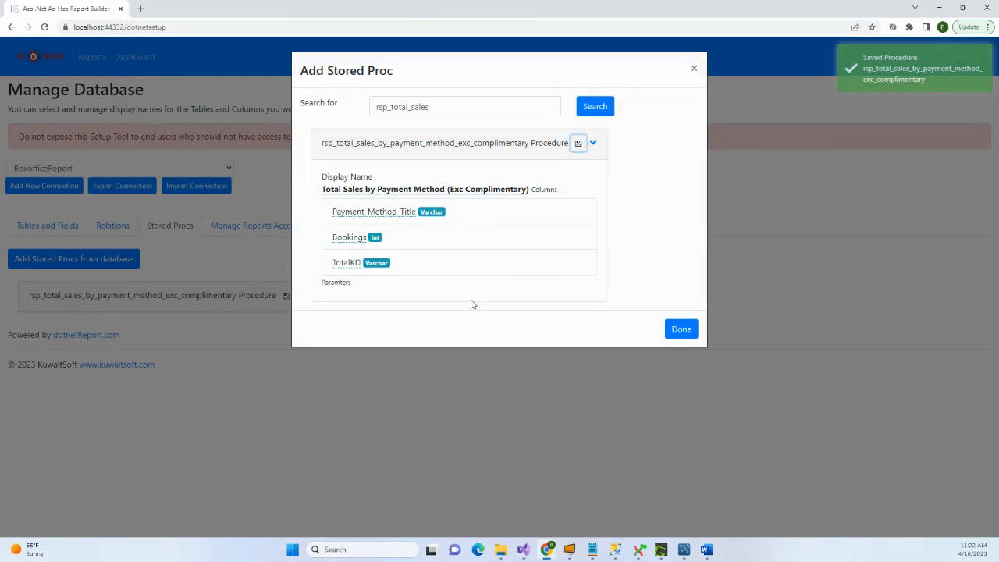
pyautogui.click(665, 331)
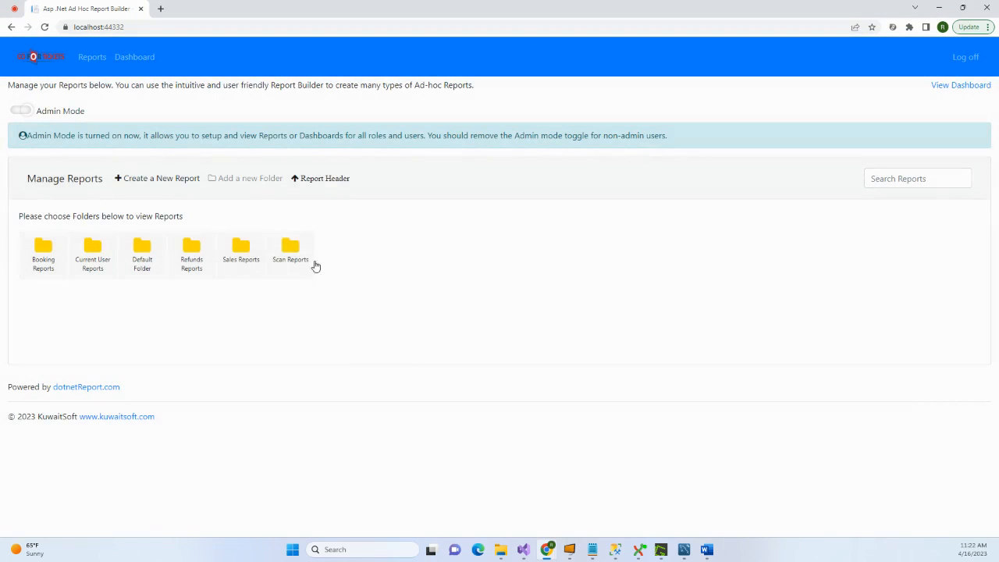
# Step: Create a report in the Default Folder using the predefined data section Total Sales by Payment Method (Exc Complimentary)
pyautogui.click(154, 248)
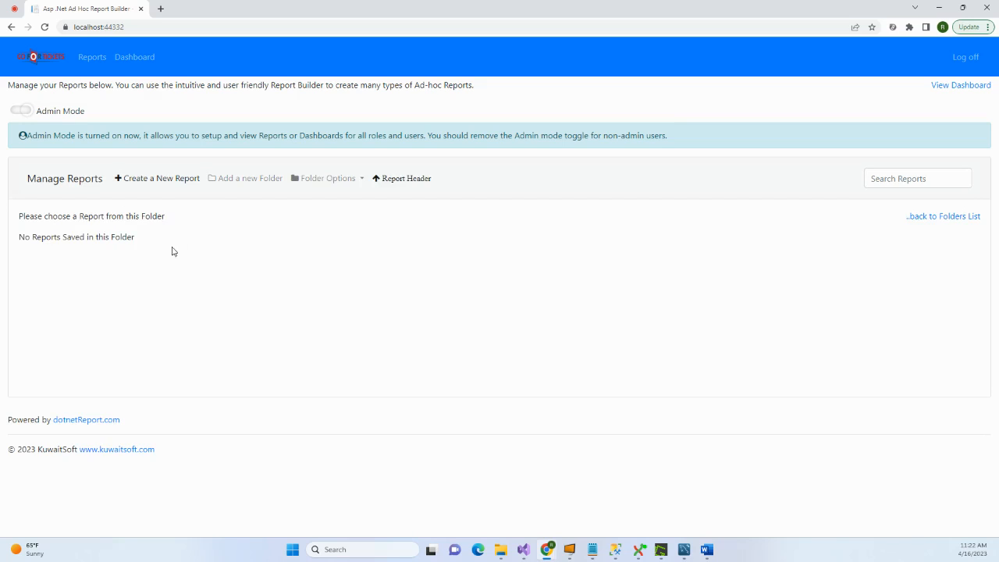
pyautogui.click(156, 179)
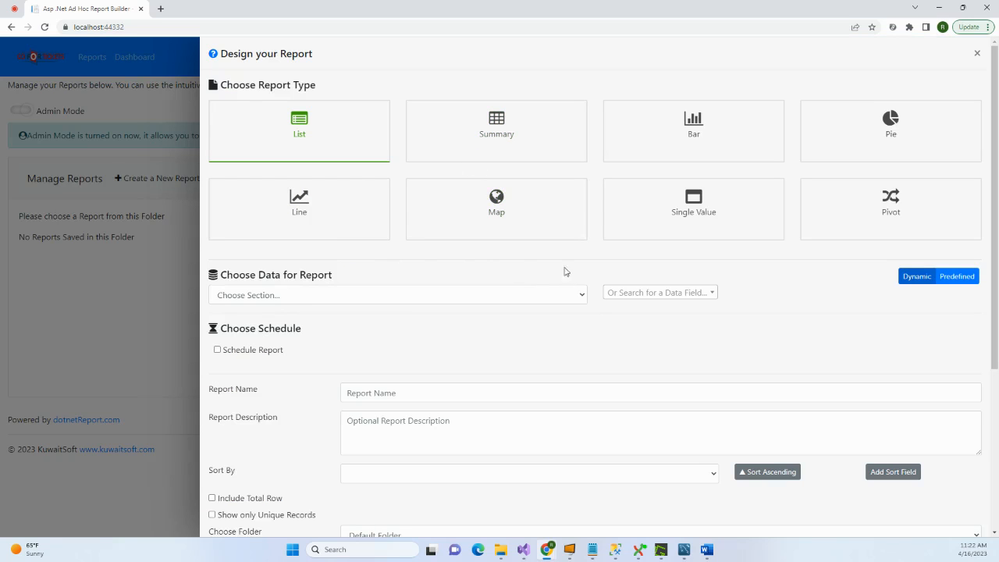
pyautogui.click(948, 279)
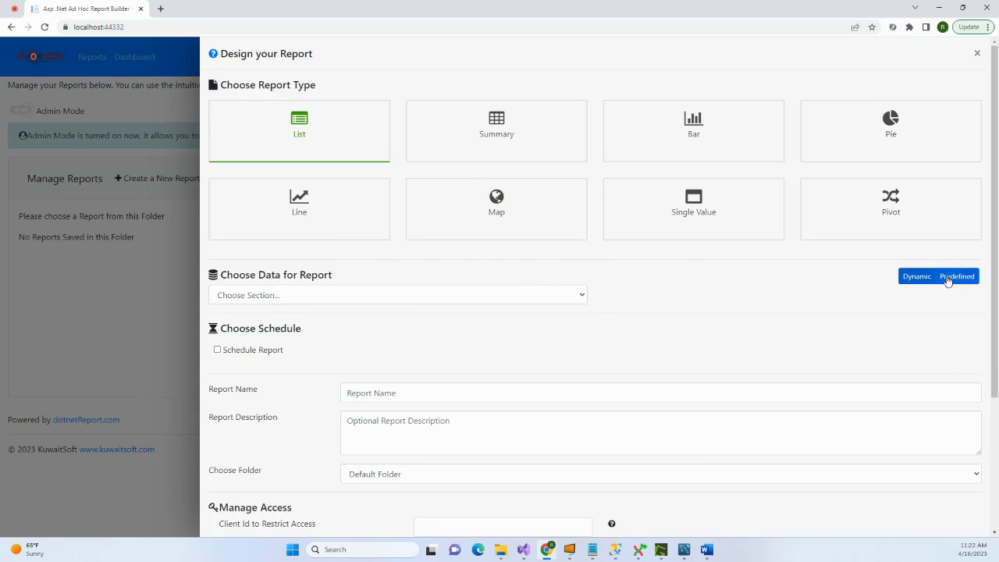
pyautogui.click(411, 294)
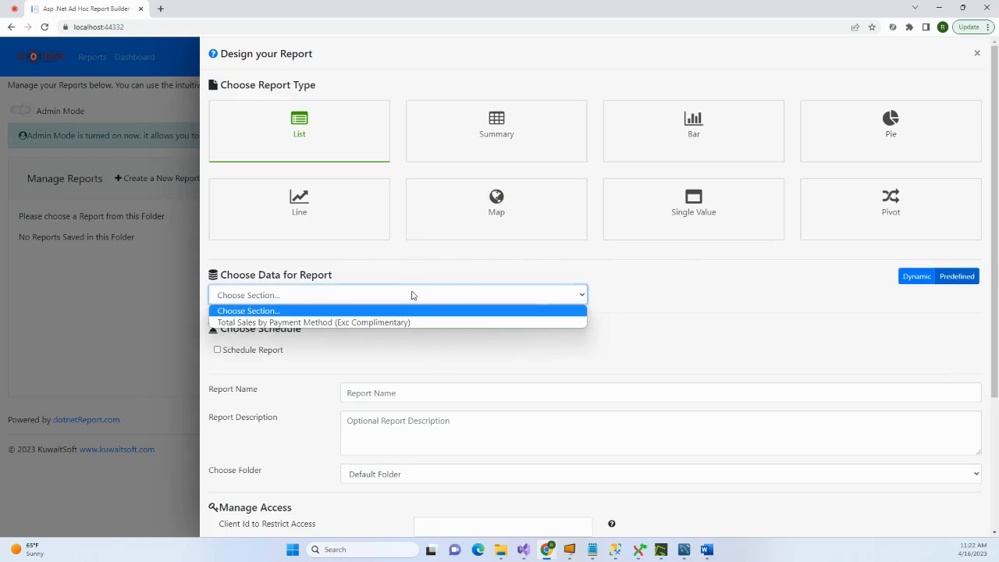
pyautogui.click(381, 327)
# Step: Name the report "Total Sales by Payment Method (Exc Complimentary)"
pyautogui.scroll(-2, 495, 395)
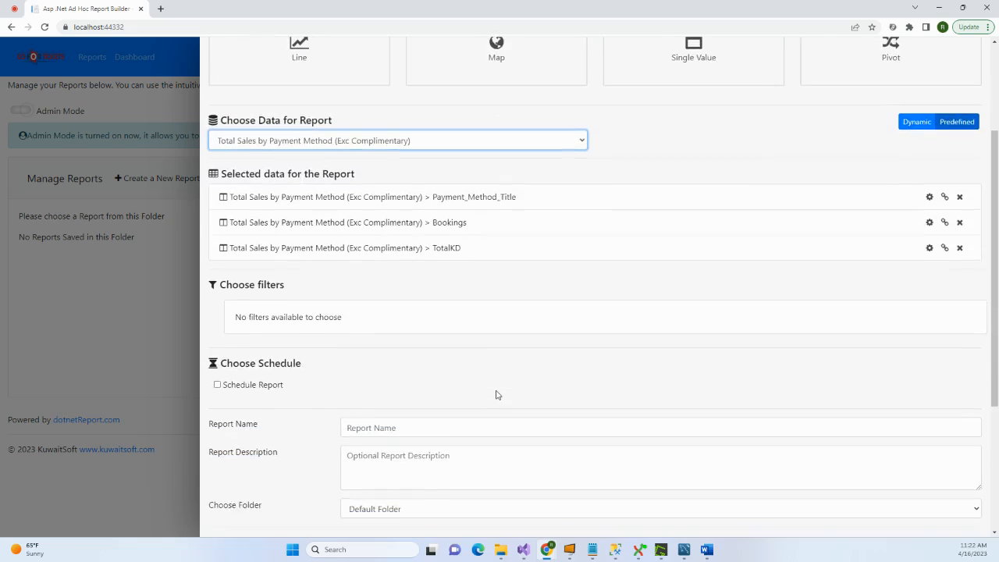
pyautogui.scroll(-1, 495, 395)
pyautogui.click(479, 365)
pyautogui.write('Total Sales by Payment Mthoe')
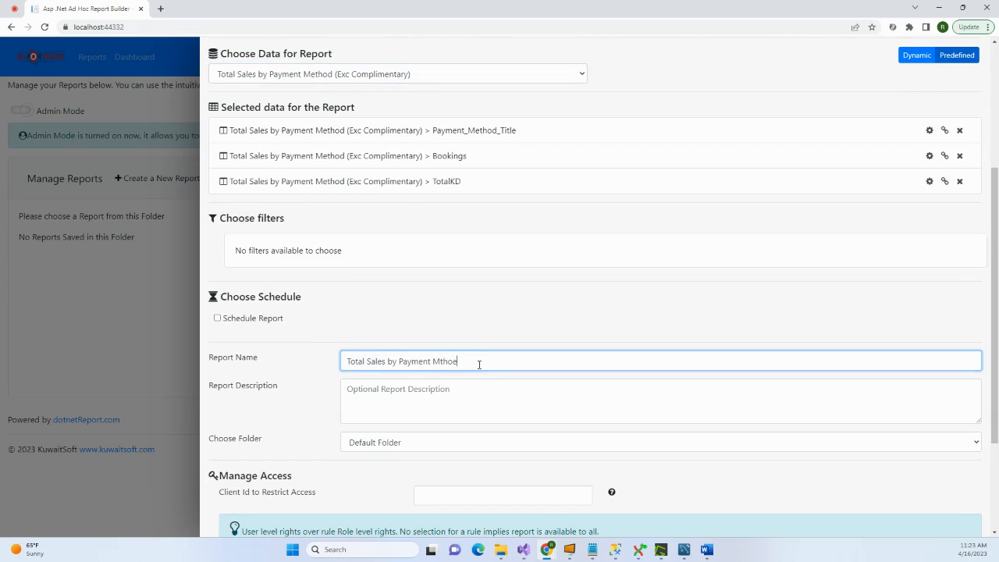
pyautogui.write('hod (ExcComplimentary')
# Step: Give the Boxoffice Supervisor, Boxoffice Clerk and Financial Controller roles view-only access, and save and run the report
pyautogui.scroll(-2, 479, 365)
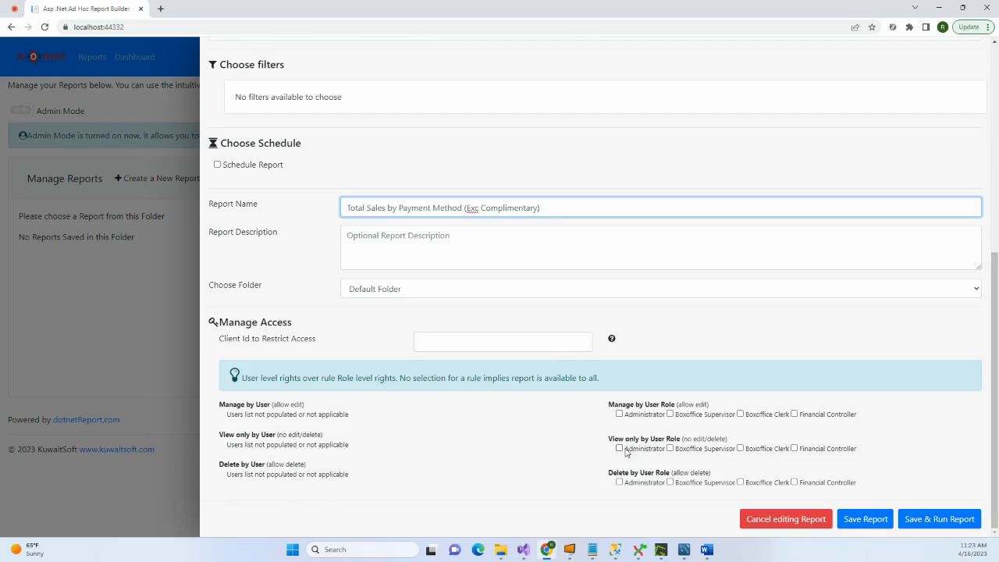
pyautogui.click(671, 449)
pyautogui.click(741, 448)
pyautogui.click(795, 448)
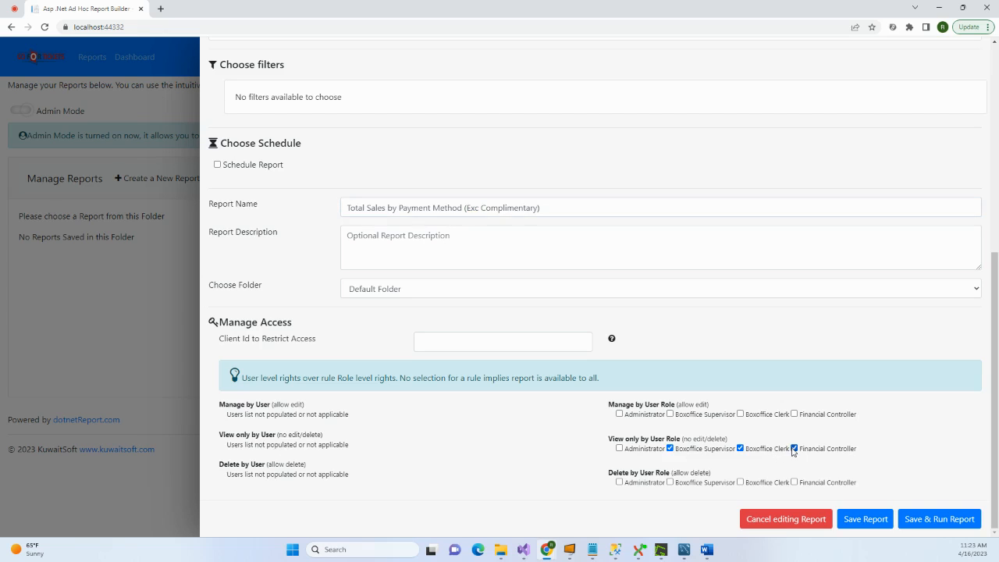
pyautogui.click(915, 519)
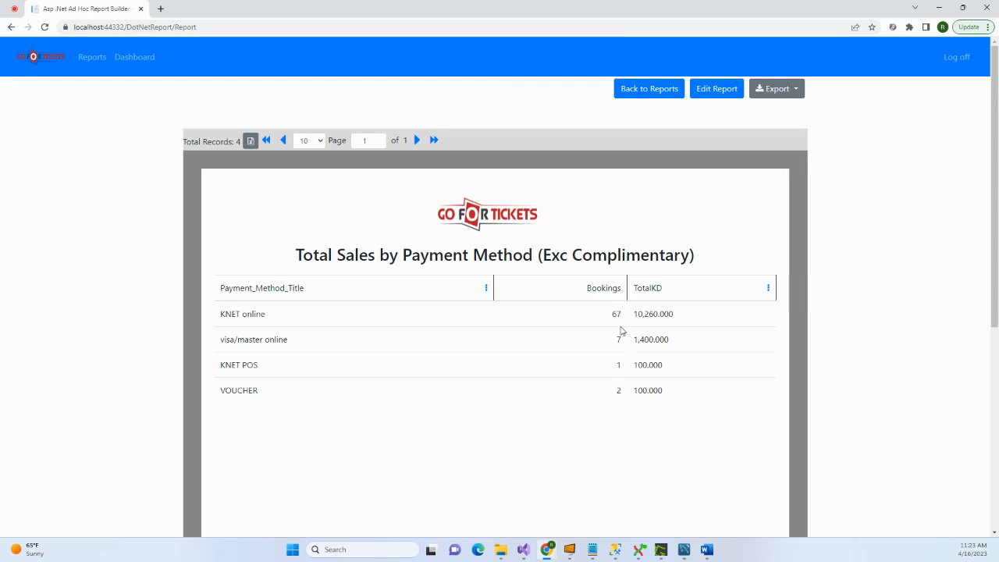
# Step: Leave the finished report without editing it and start designing a new report
pyautogui.click(716, 91)
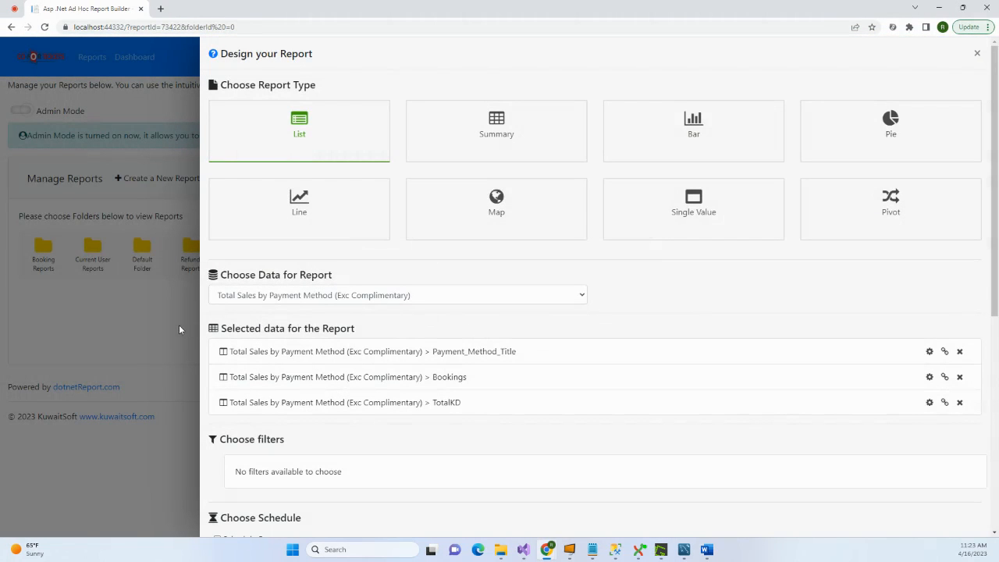
pyautogui.click(179, 325)
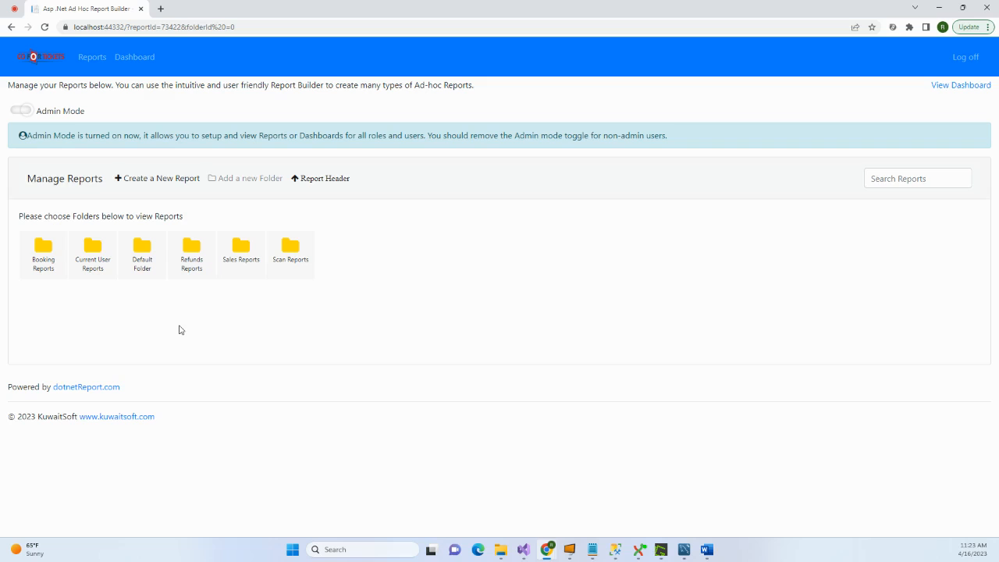
pyautogui.click(168, 185)
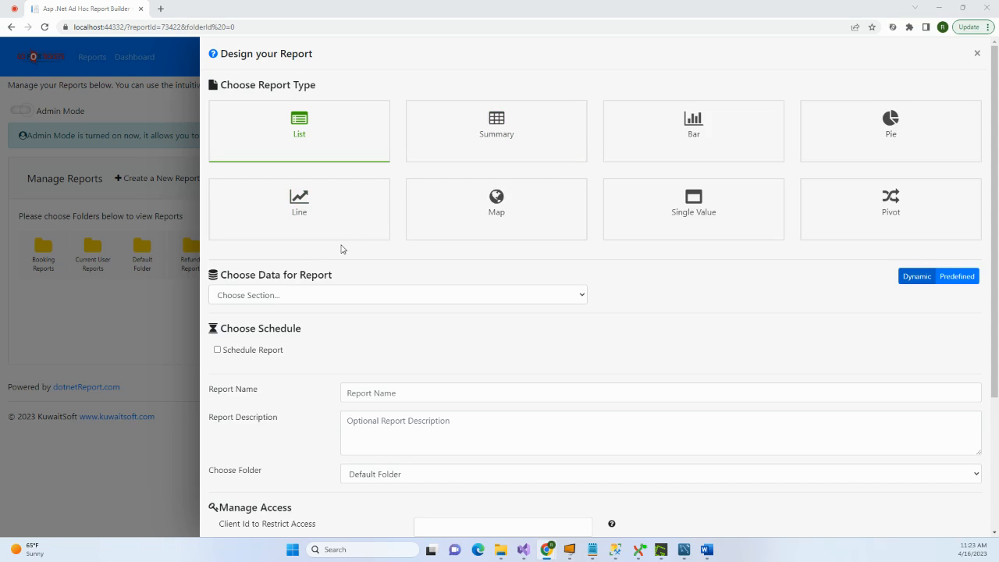
# Step: Switch to MySQL Workbench and review the method_en and payment method count columns in the procedure's SELECT statement
pyautogui.hotkey('alt', 'Tab')
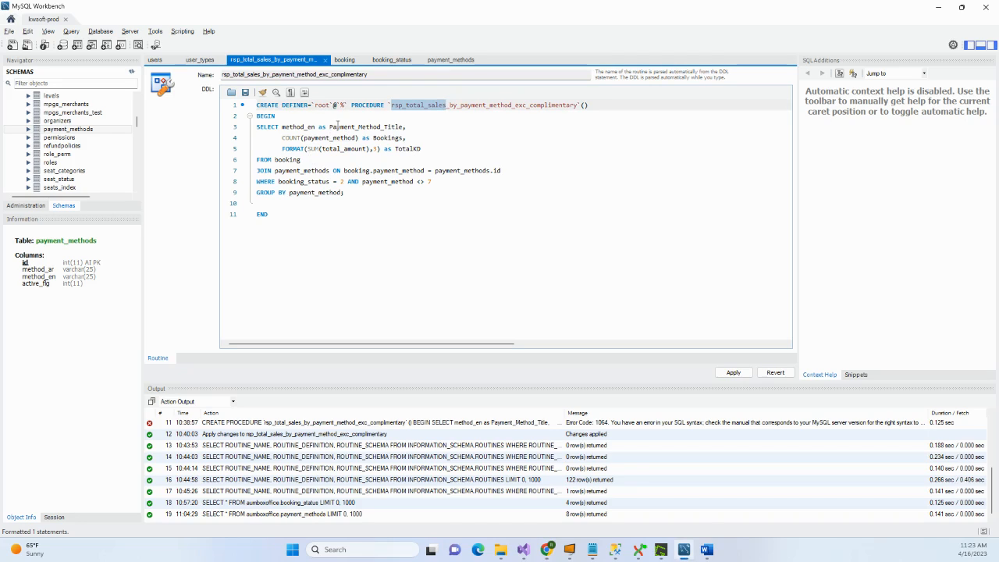
pyautogui.click(300, 127)
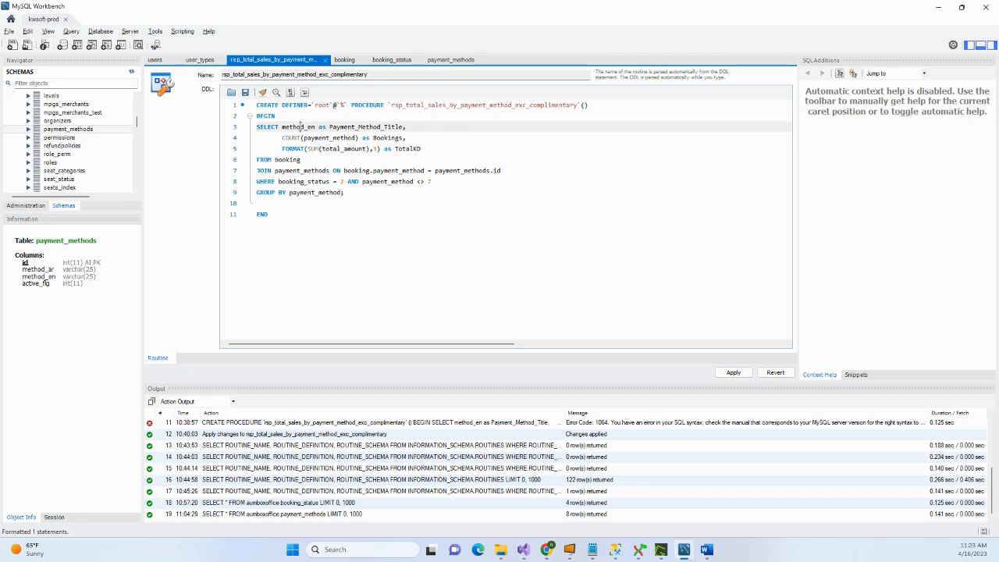
pyautogui.click(343, 138)
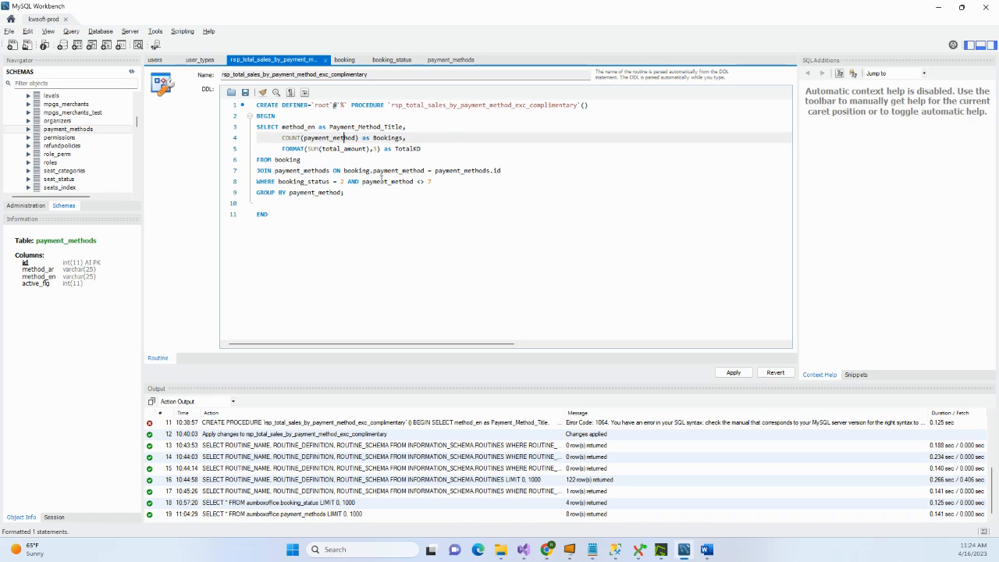
# Step: Switch back to the report designer in the browser and set the new report's data source to Dynamic
pyautogui.hotkey('alt', 'Tab')
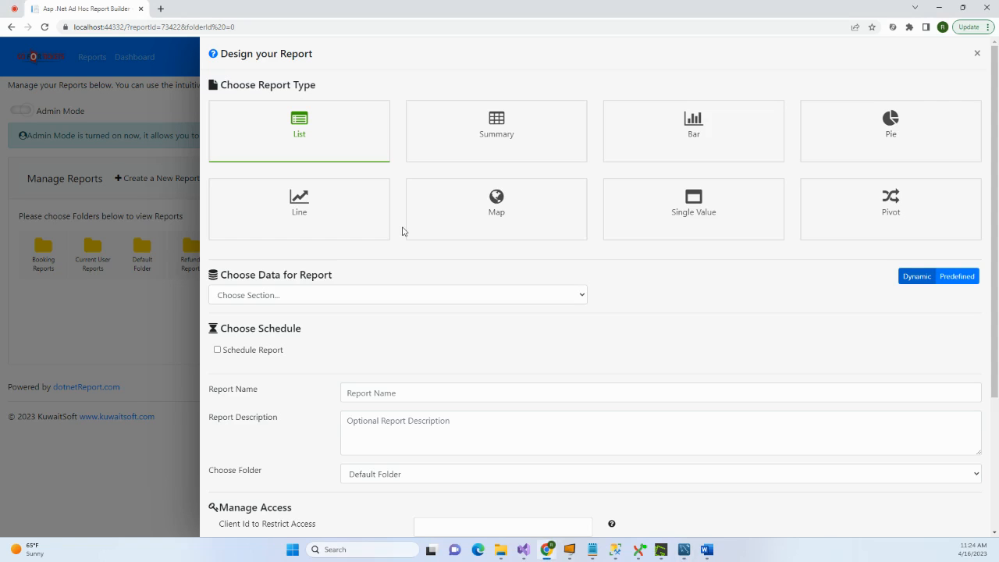
pyautogui.click(458, 160)
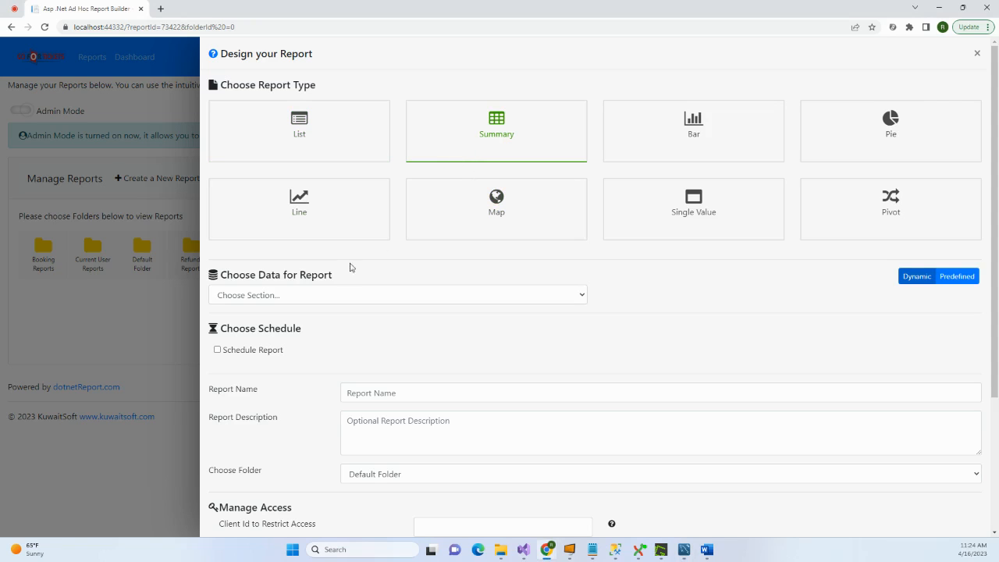
pyautogui.click(329, 297)
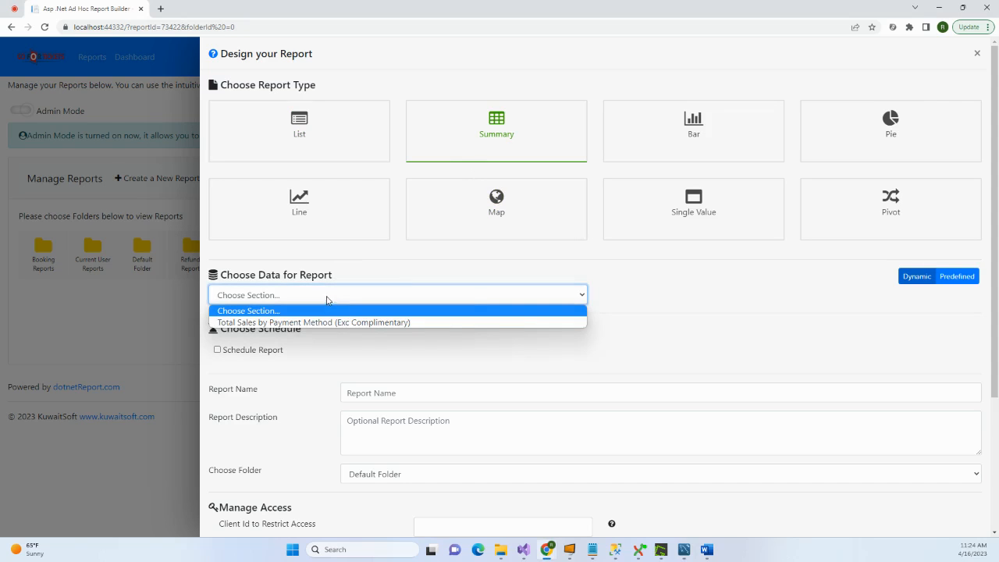
pyautogui.click(326, 306)
pyautogui.click(906, 278)
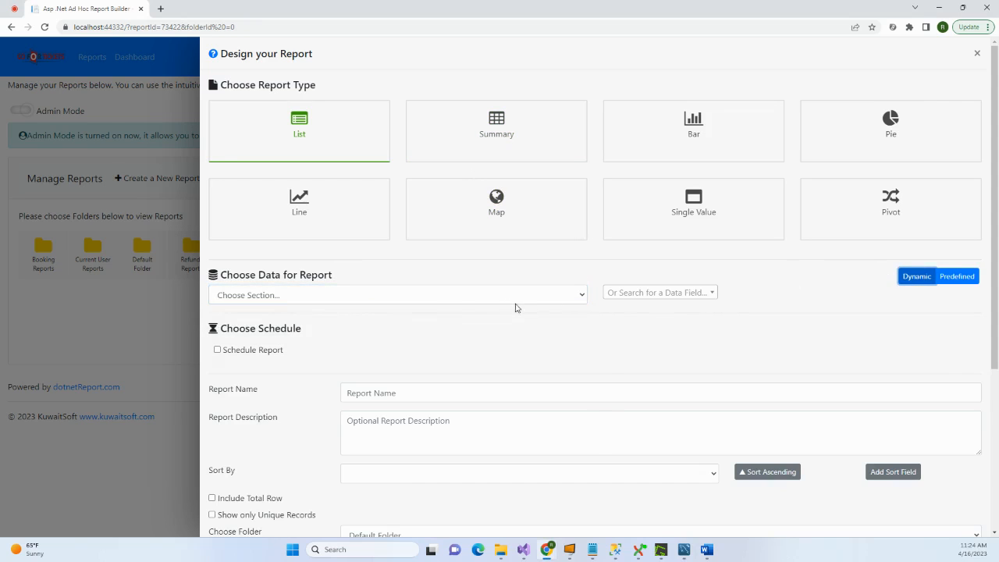
pyautogui.click(455, 303)
pyautogui.click(442, 309)
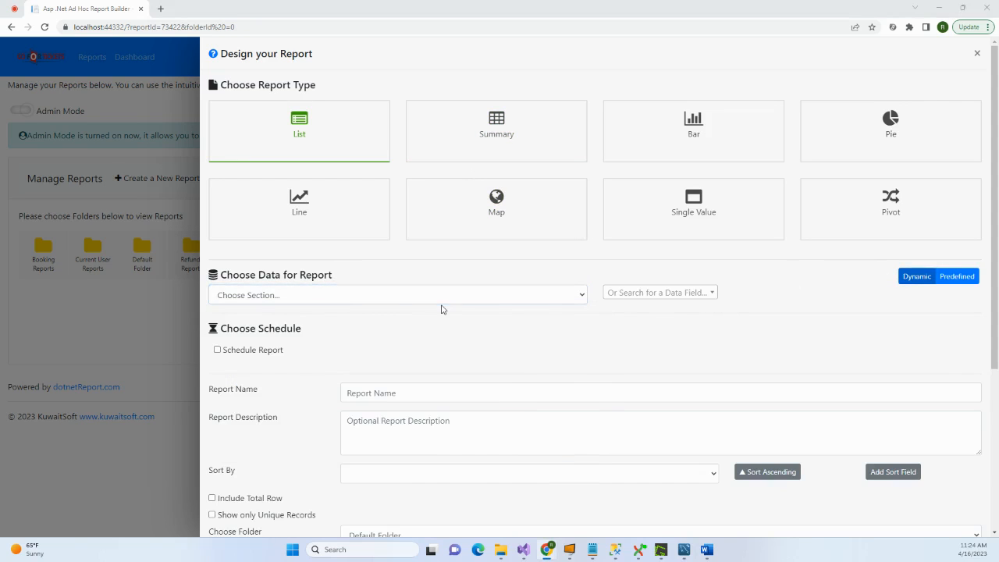
# Step: Check the procedure in MySQL Workbench and add the Method En field from the Payment Methods section to the report
pyautogui.hotkey('alt', 'Tab')
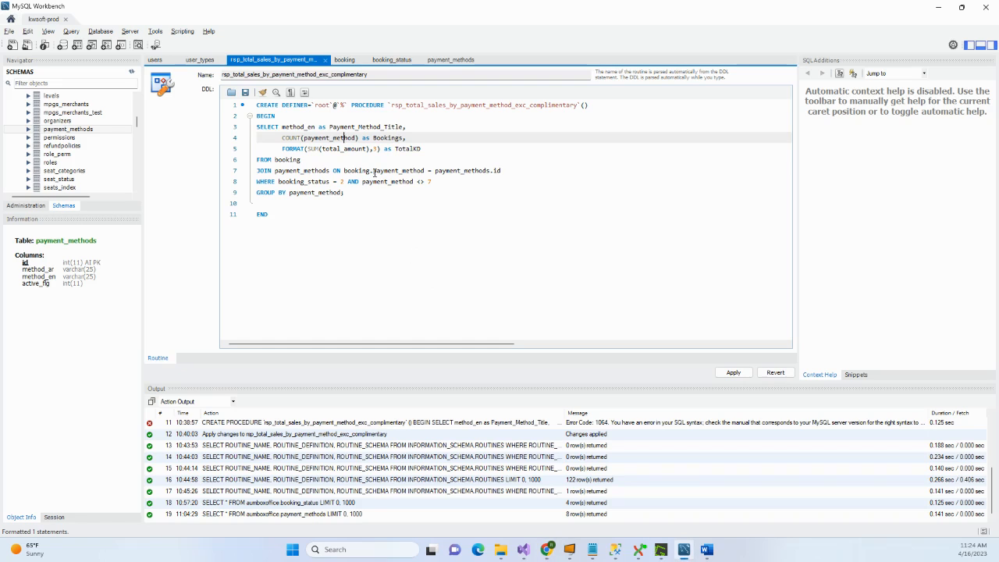
pyautogui.hotkey('alt', 'Tab')
pyautogui.click(298, 297)
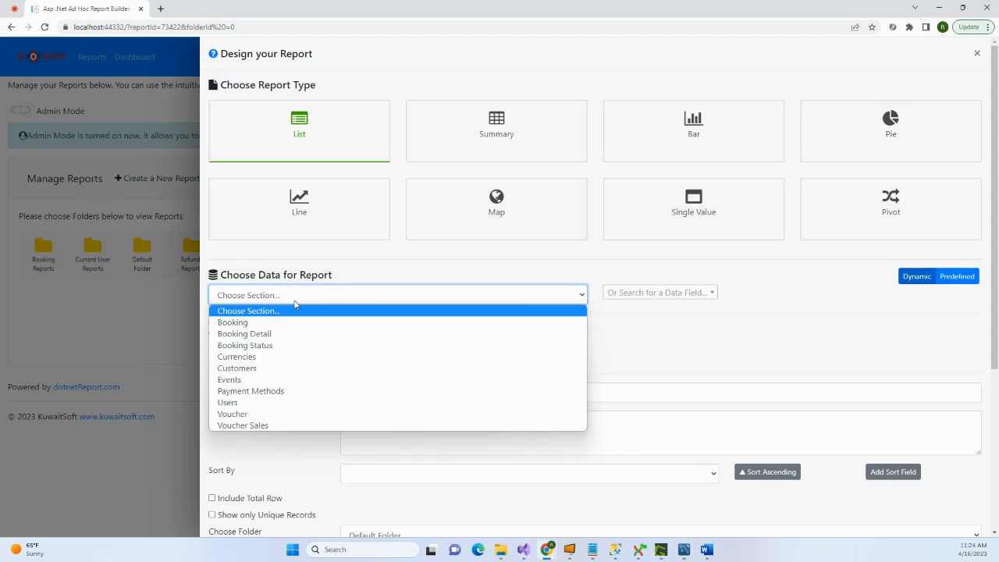
pyautogui.click(261, 392)
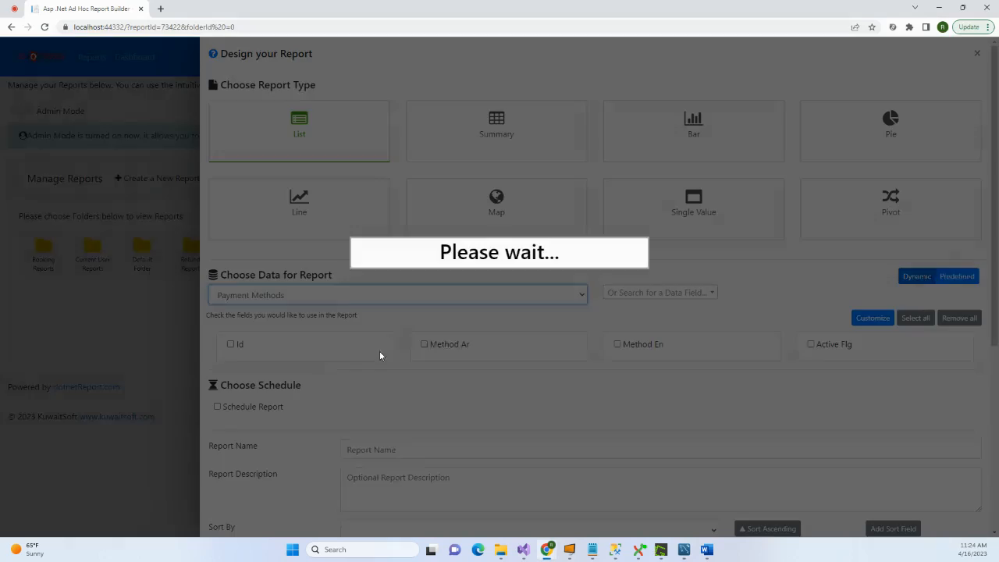
pyautogui.click(617, 344)
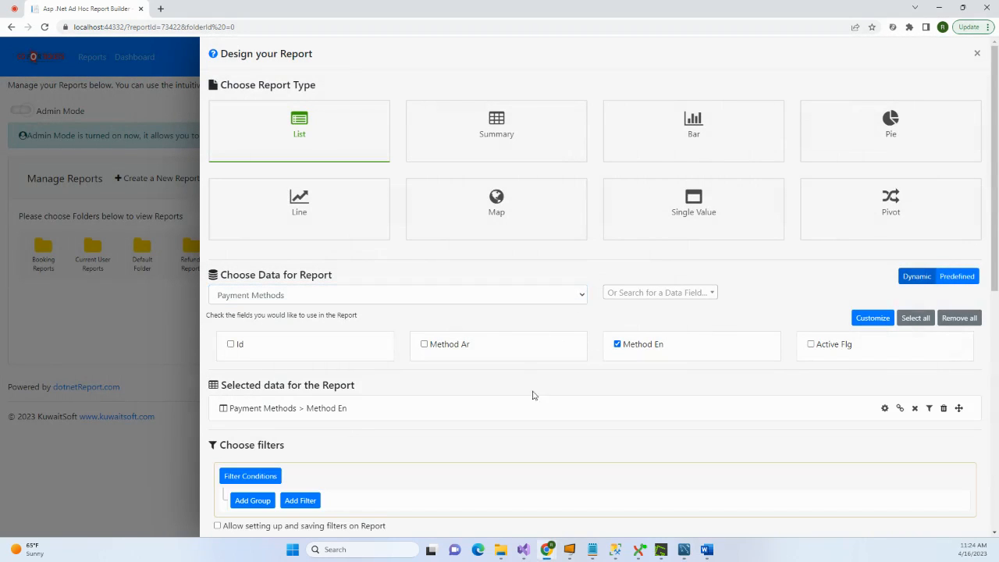
# Step: Choose the Booking section, compare with the procedure in MySQL Workbench, and add its Payment Method field to the report
pyautogui.click(372, 299)
pyautogui.click(340, 322)
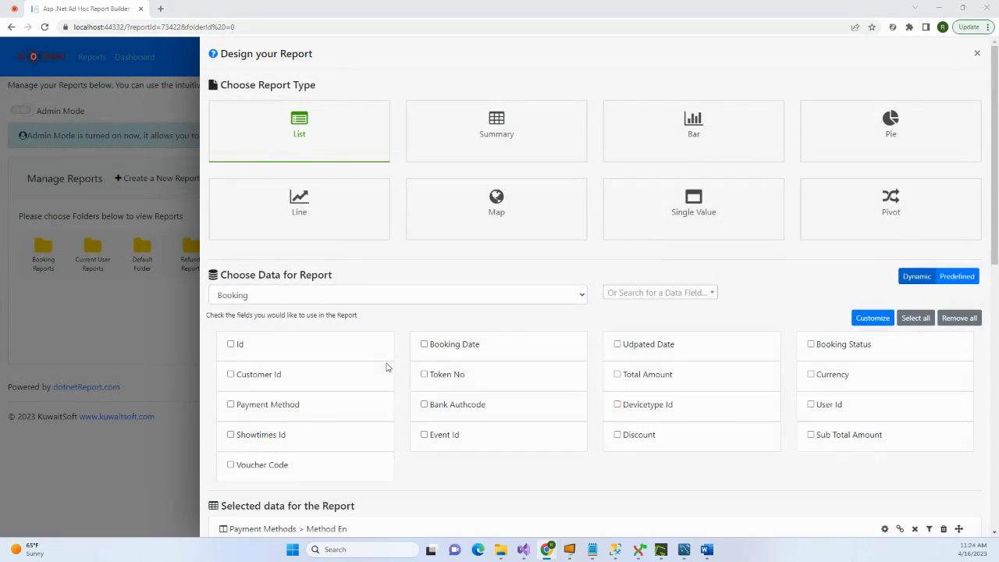
pyautogui.hotkey('alt', 'Tab')
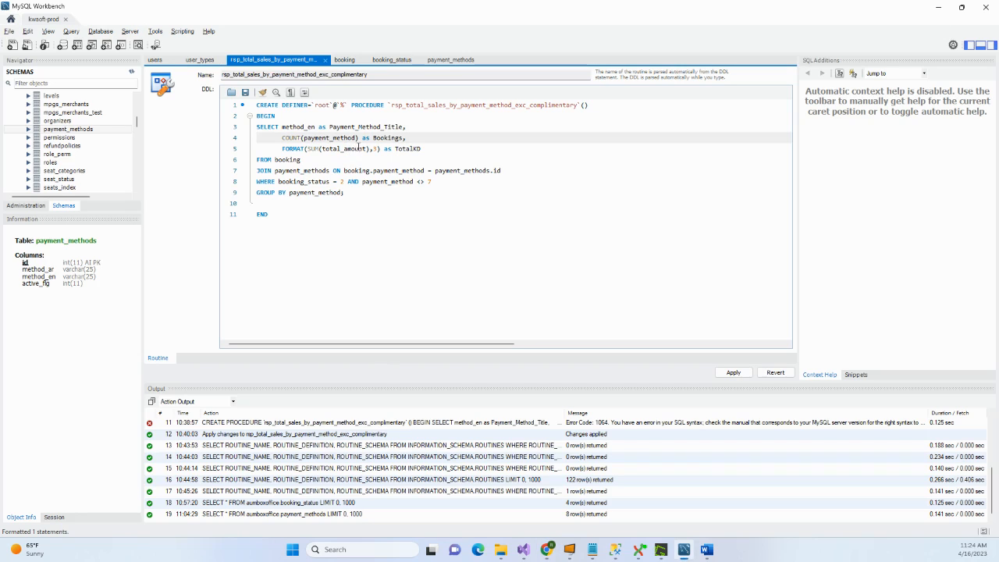
pyautogui.hotkey('alt', 'Tab')
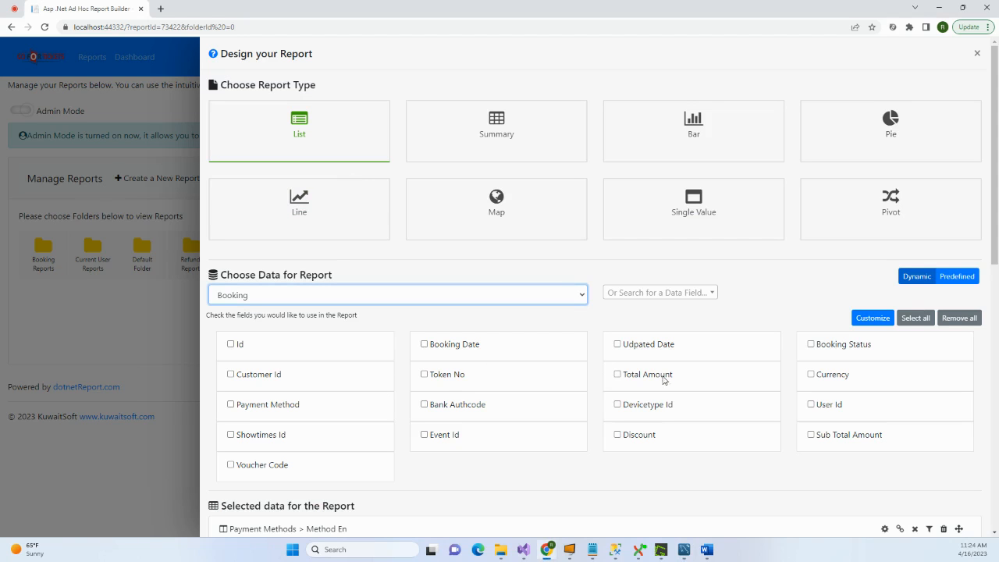
pyautogui.click(231, 404)
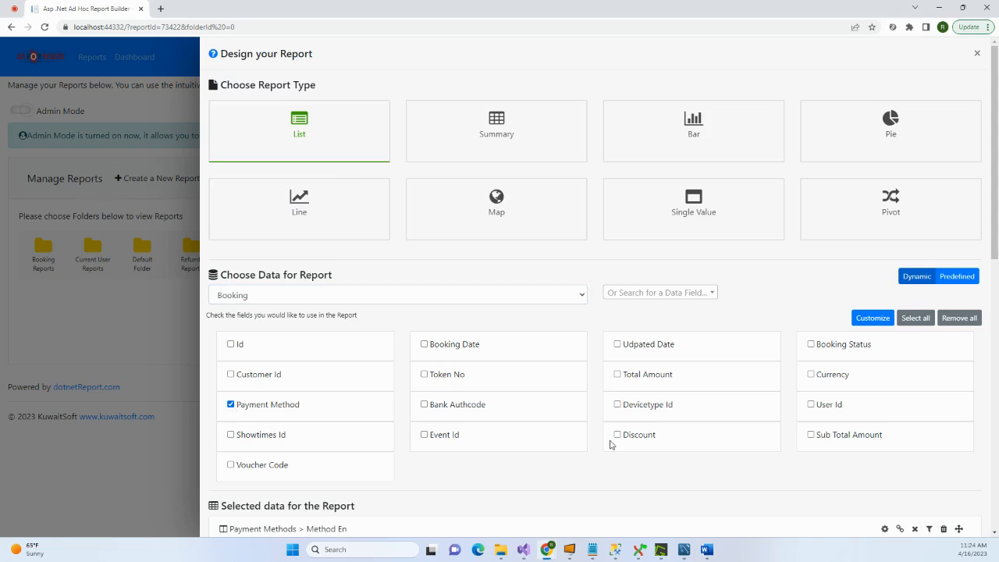
# Step: Make the report a Summary report and set the Booking > Payment Method field's aggregation to Count
pyautogui.scroll(-2, 611, 444)
pyautogui.scroll(1, 624, 435)
pyautogui.click(546, 166)
pyautogui.click(537, 87)
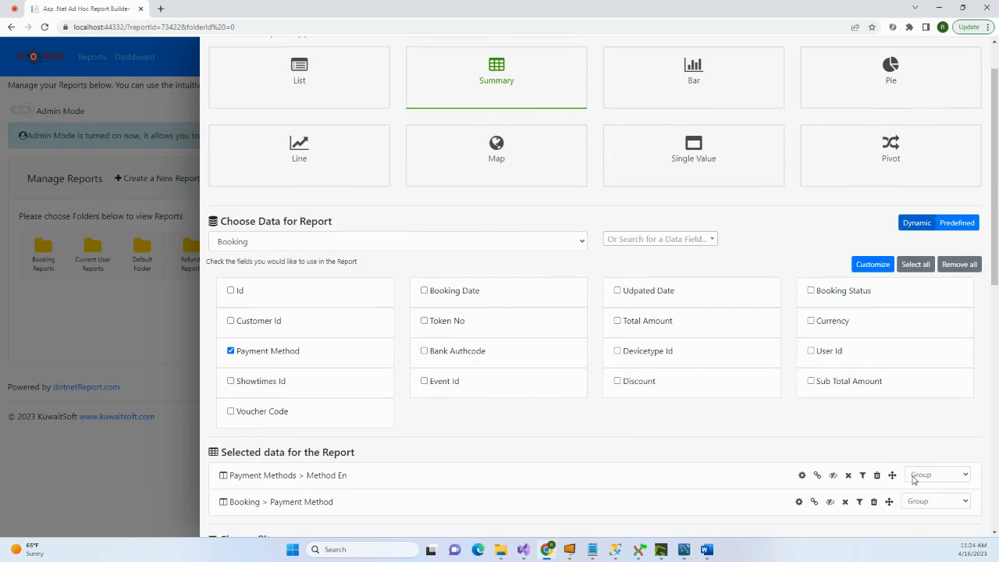
pyautogui.click(916, 504)
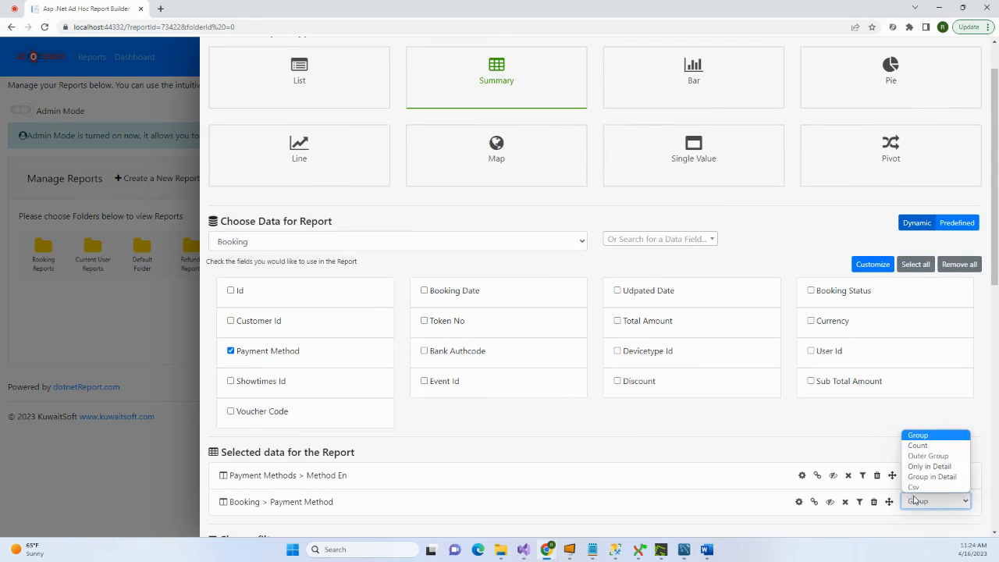
pyautogui.click(918, 447)
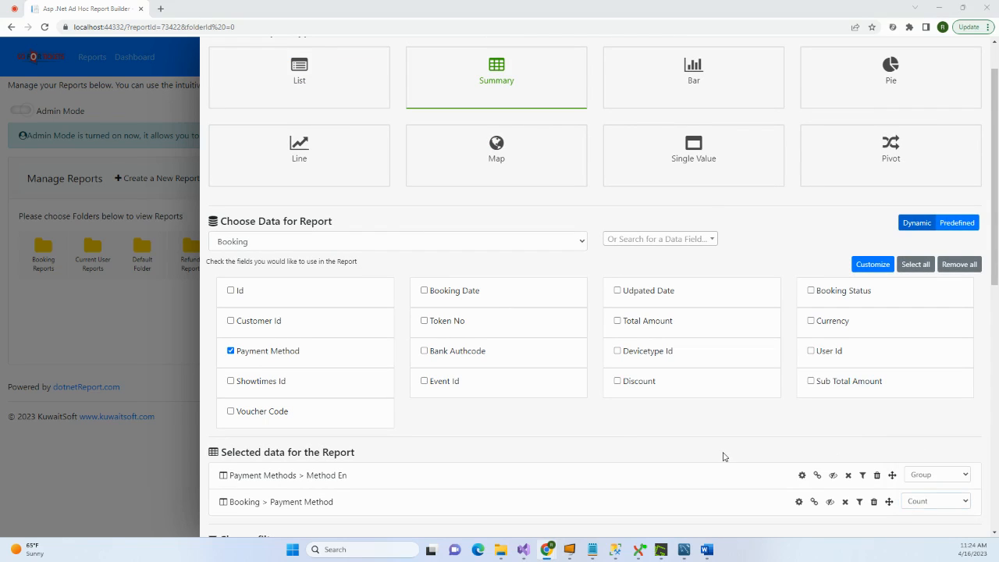
# Step: Check the procedure in MySQL Workbench, add the Booking section's Total Amount field, and aggregate it as Sum
pyautogui.hotkey('alt', 'Tab')
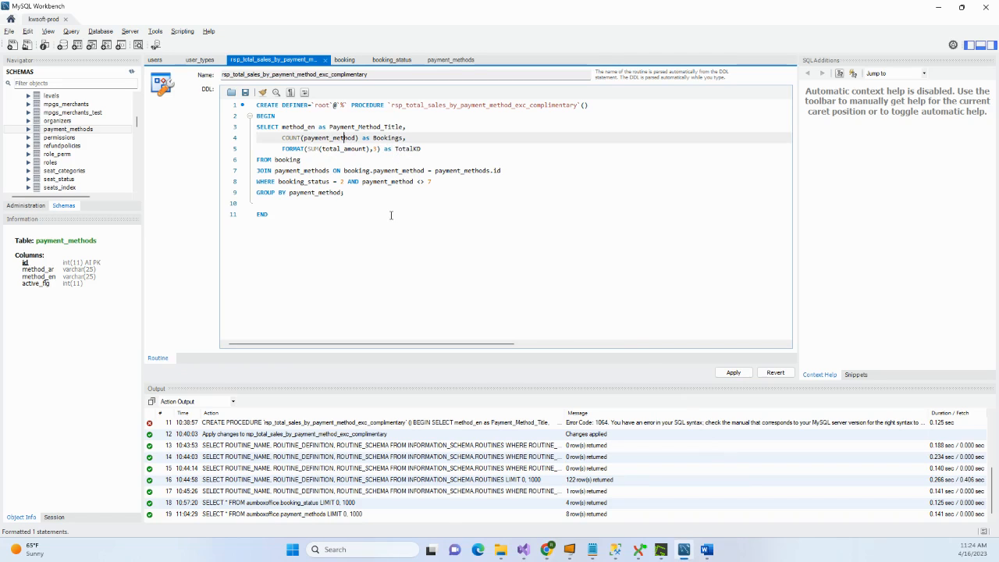
pyautogui.hotkey('alt', 'Tab')
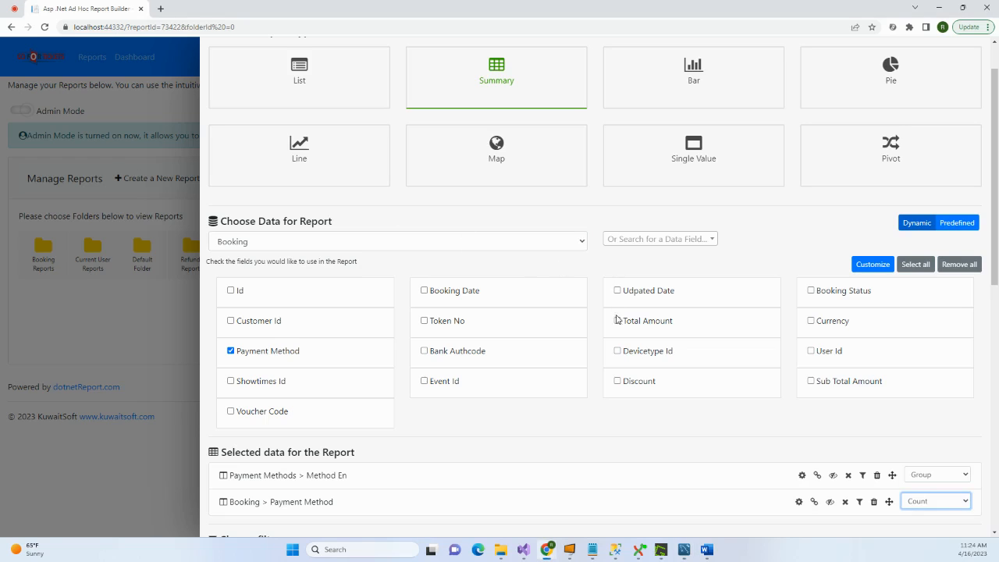
pyautogui.click(618, 320)
pyautogui.scroll(-2, 674, 370)
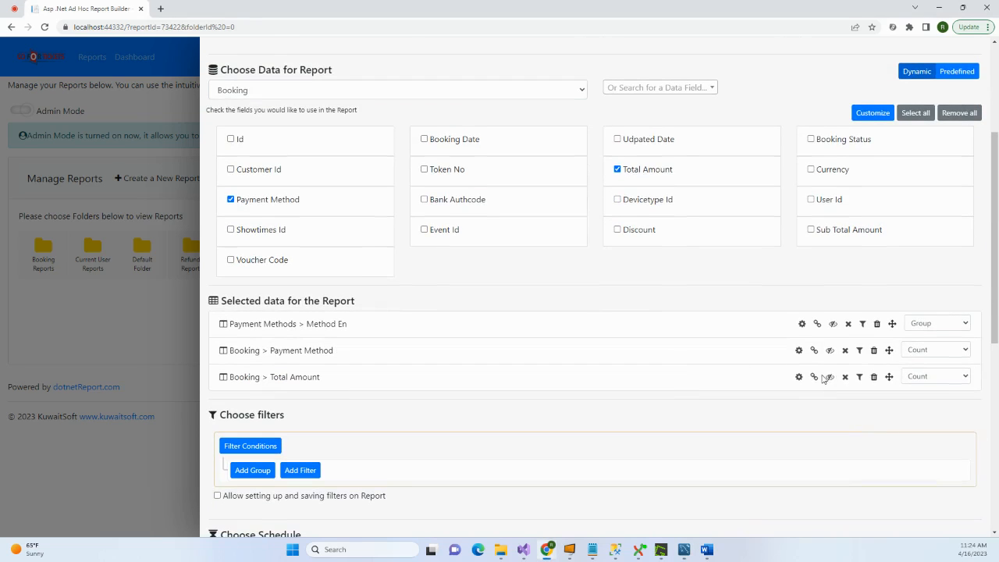
pyautogui.click(915, 377)
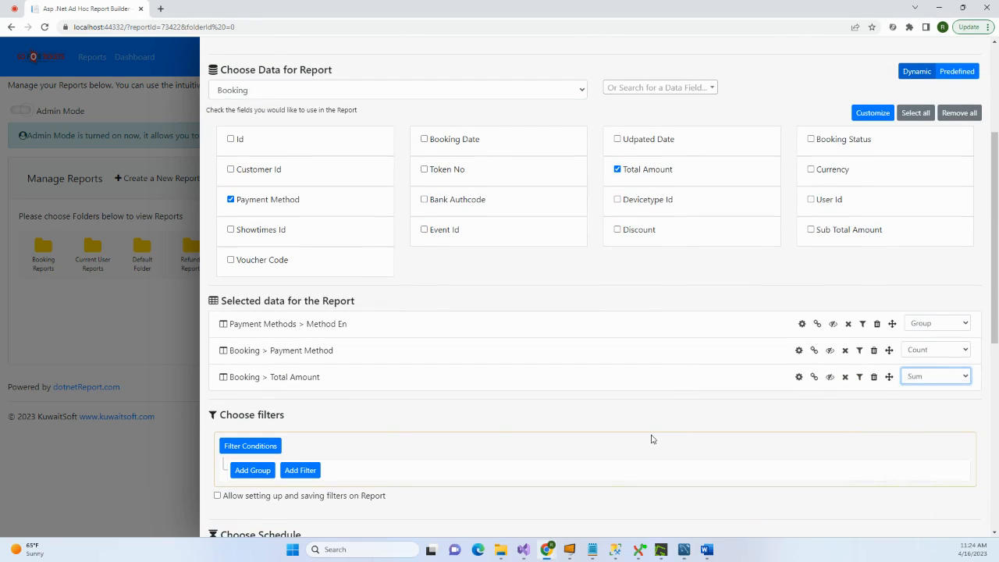
pyautogui.hotkey('alt', 'Tab')
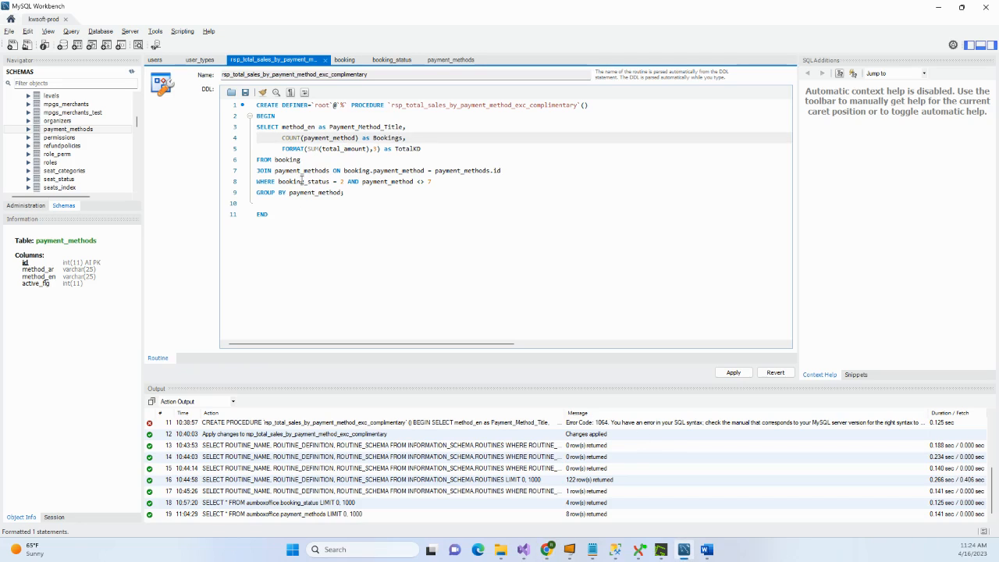
pyautogui.hotkey('alt', 'Tab')
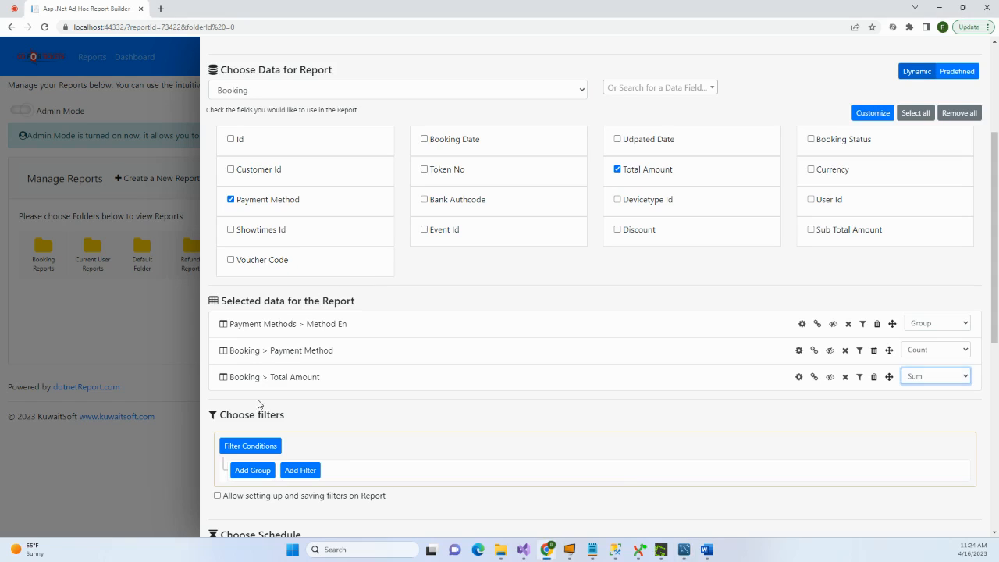
pyautogui.click(291, 469)
pyautogui.scroll(-2, 290, 469)
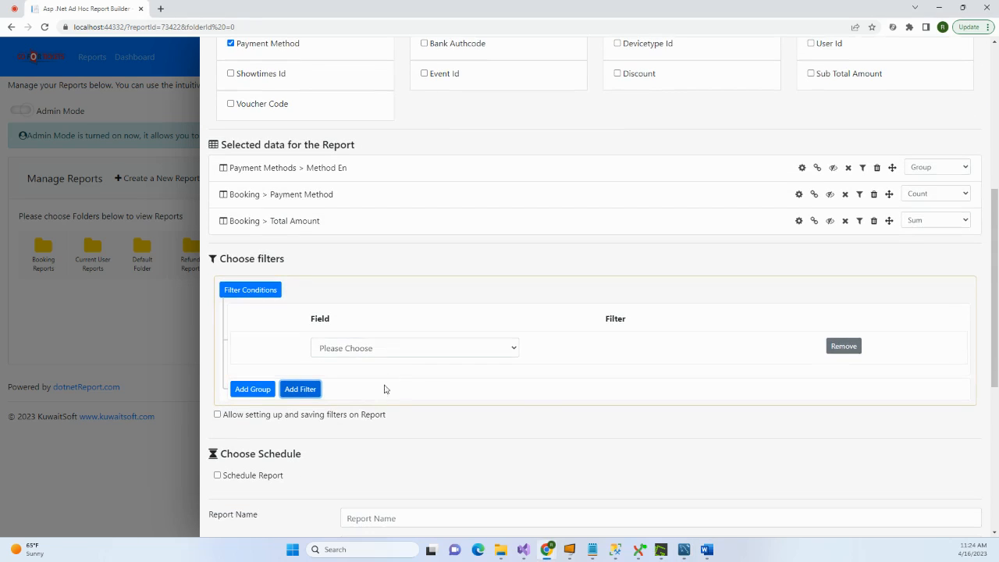
pyautogui.click(413, 352)
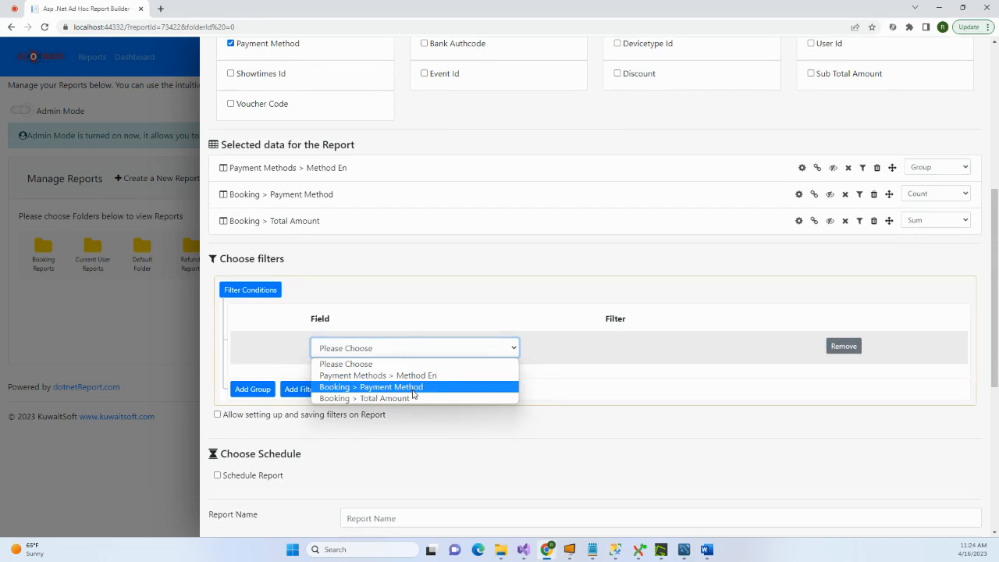
pyautogui.hotkey('alt', 'Tab')
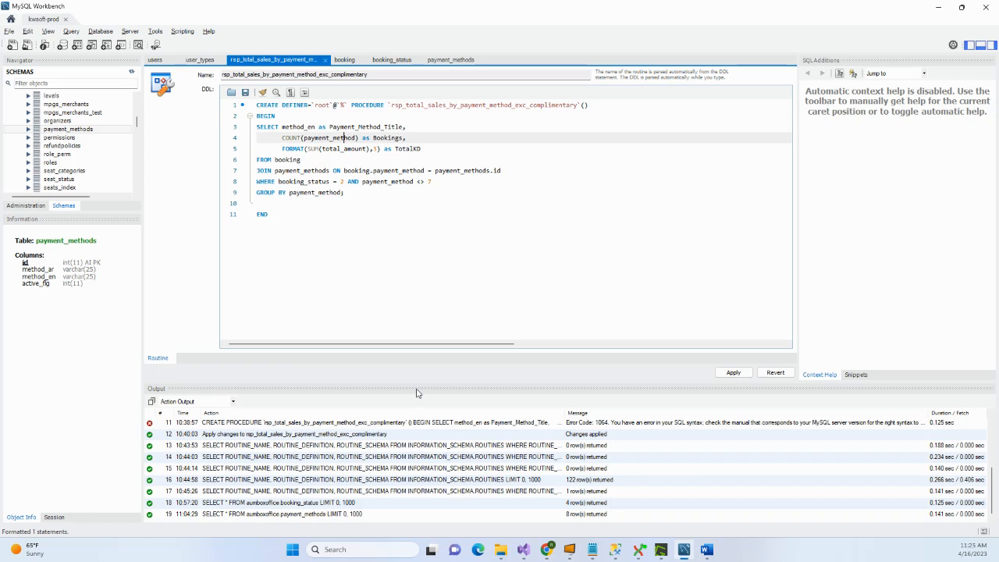
pyautogui.hotkey('alt', 'Tab')
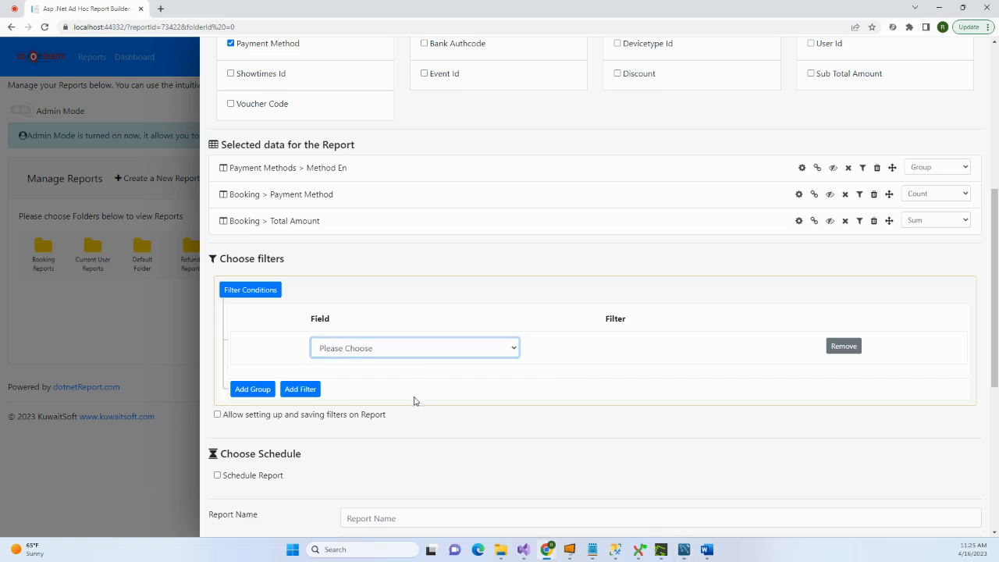
pyautogui.click(417, 350)
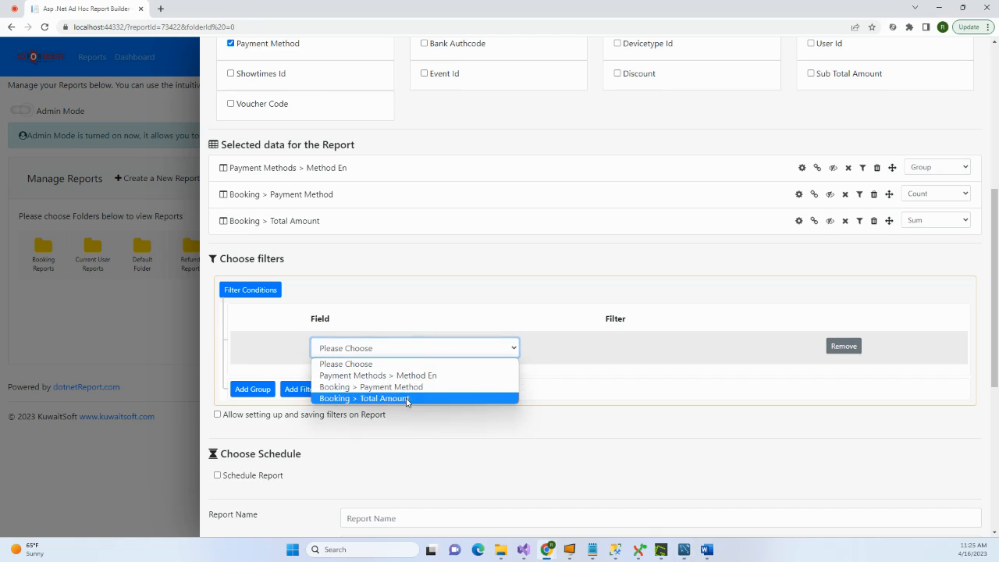
pyautogui.click(503, 259)
# Step: Add the Booking section's Booking Status field to the report and set its aggregation to Only in Detail
pyautogui.scroll(3, 504, 259)
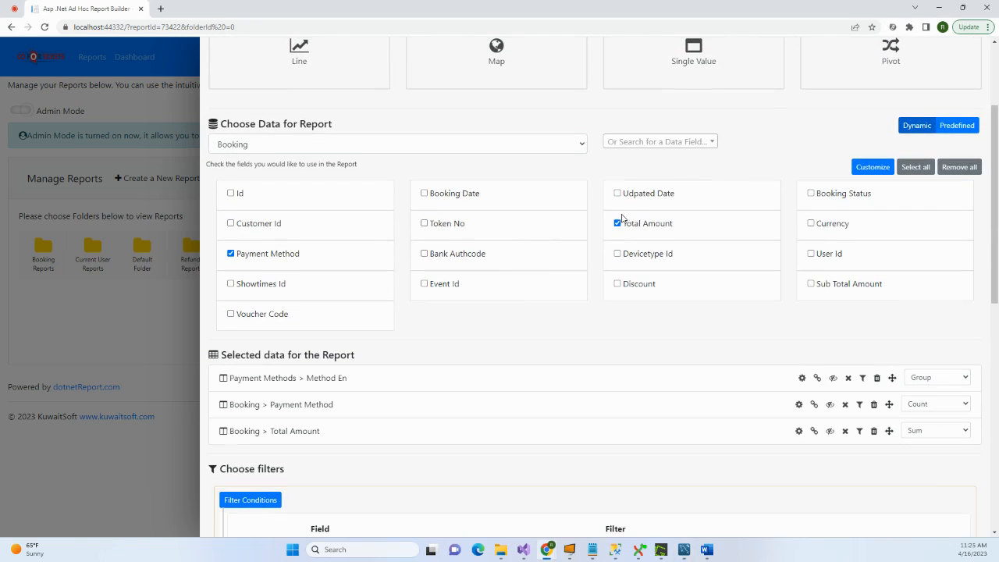
pyautogui.click(811, 194)
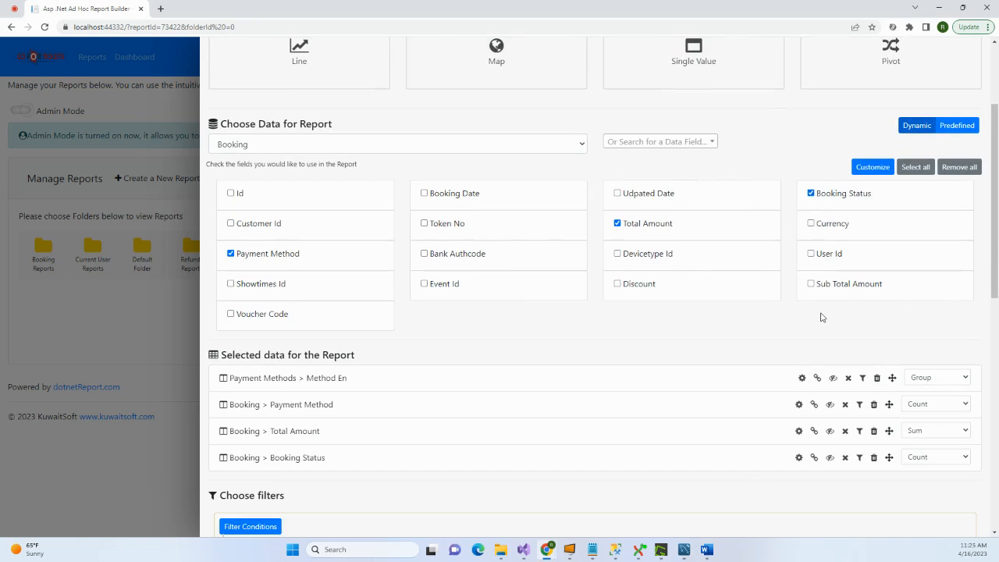
pyautogui.scroll(-2, 820, 316)
pyautogui.click(928, 331)
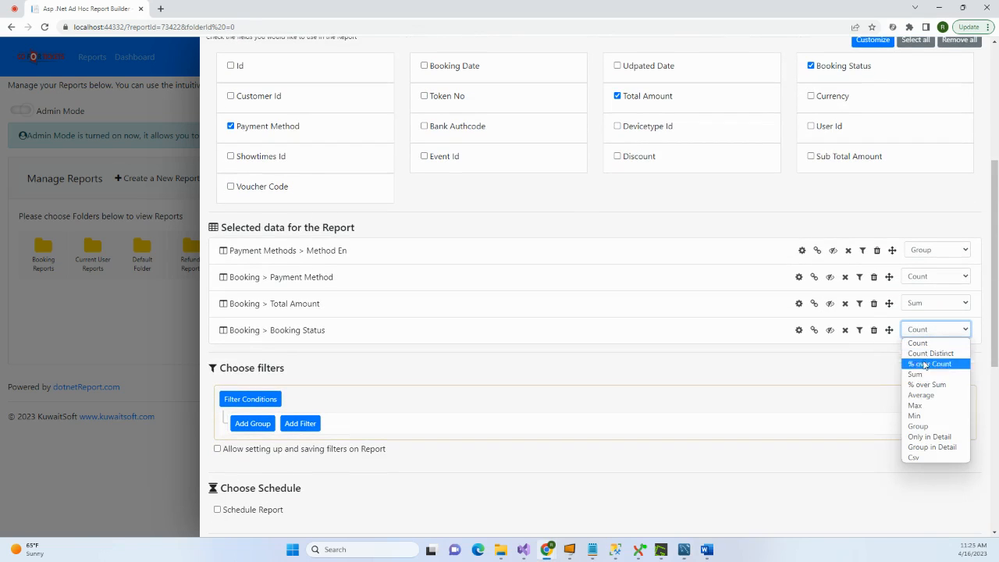
pyautogui.click(911, 437)
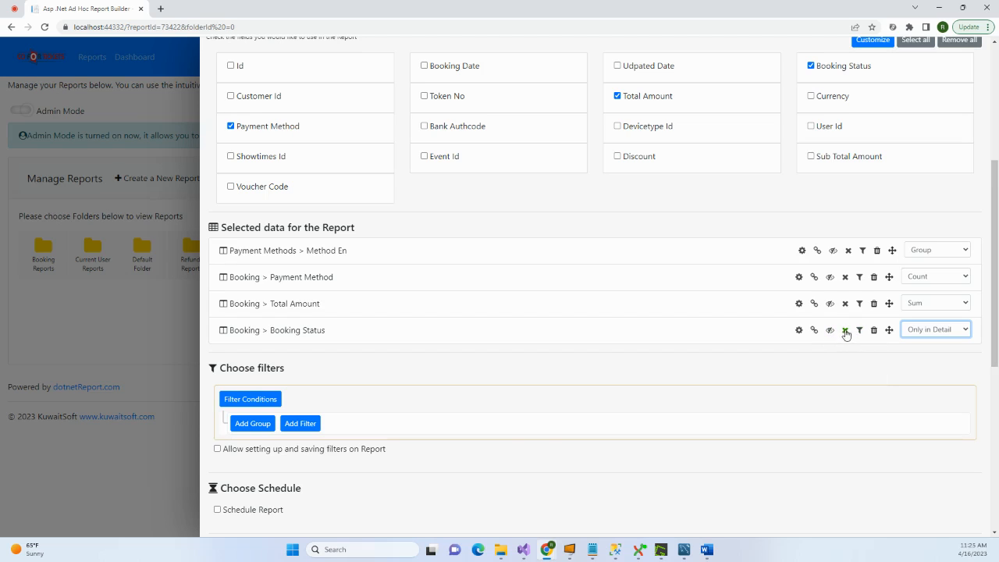
# Step: Check the procedure's condition in MySQL Workbench and add a report filter where Booking > Booking Status = 2
pyautogui.scroll(-1, 508, 448)
pyautogui.click(302, 329)
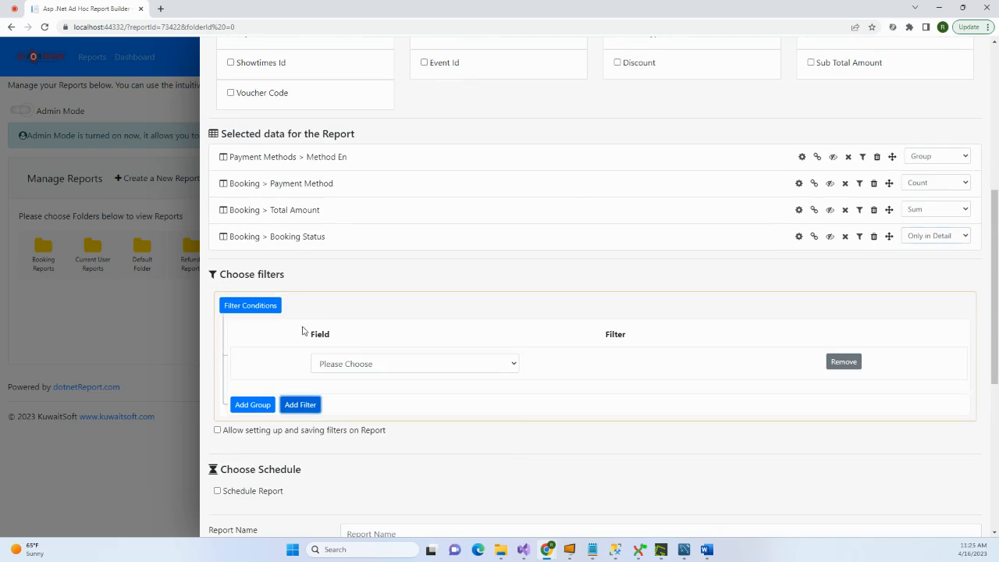
pyautogui.click(344, 363)
pyautogui.click(357, 426)
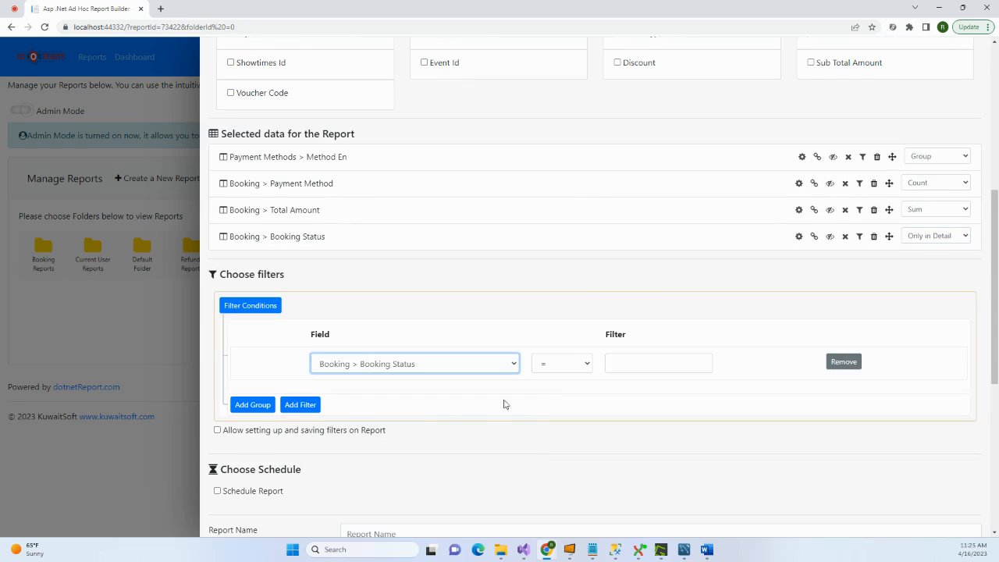
pyautogui.hotkey('alt', 'Tab')
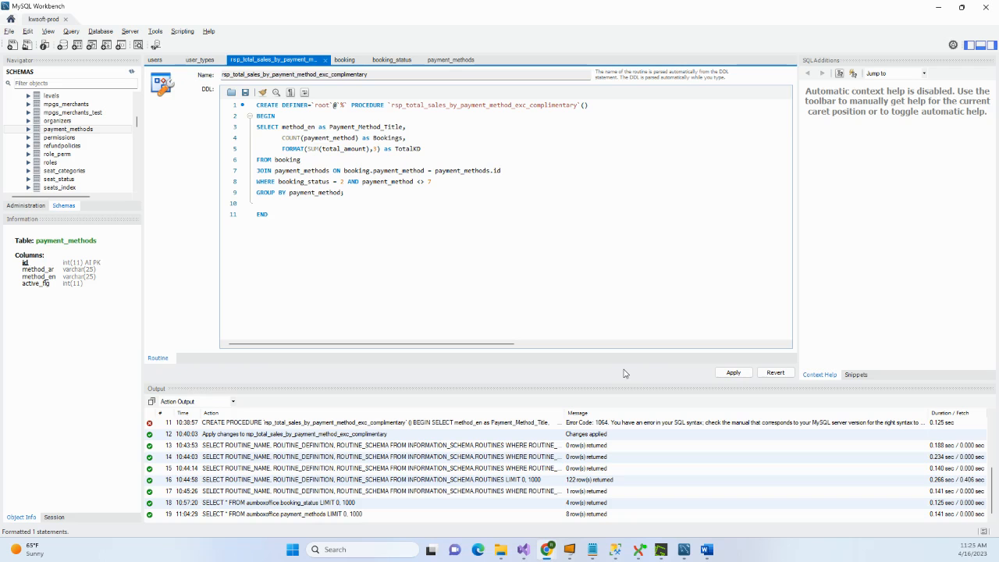
pyautogui.hotkey('alt', 'Tab')
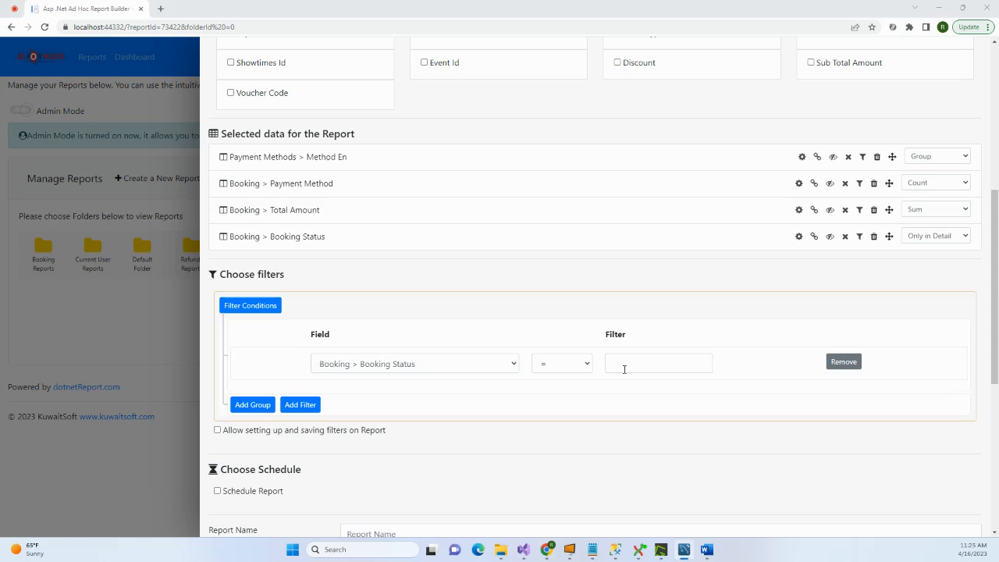
pyautogui.click(624, 369)
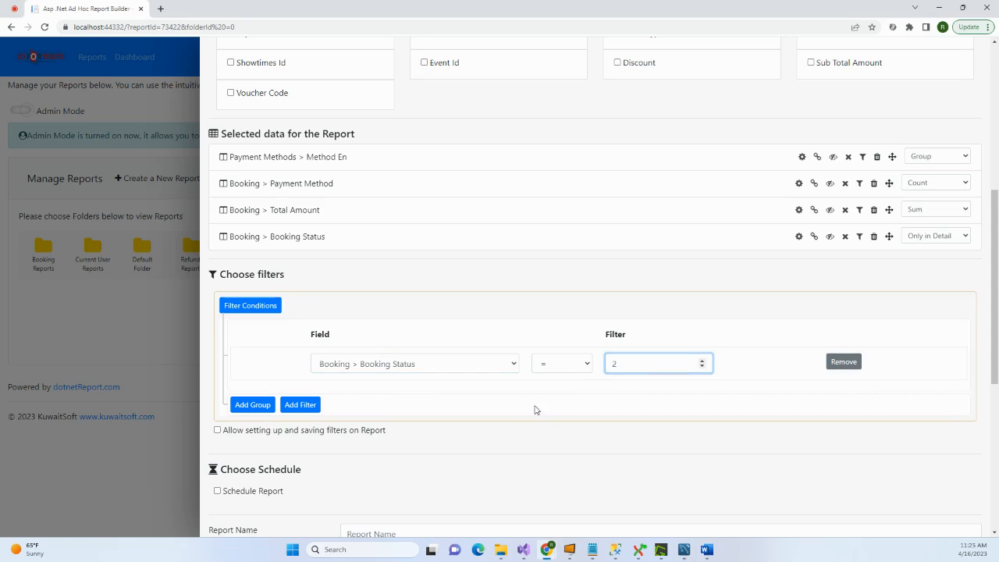
# Step: Add a second filter joined with And on Booking > Payment Method, using the "not in" operator
pyautogui.click(306, 404)
pyautogui.click(386, 395)
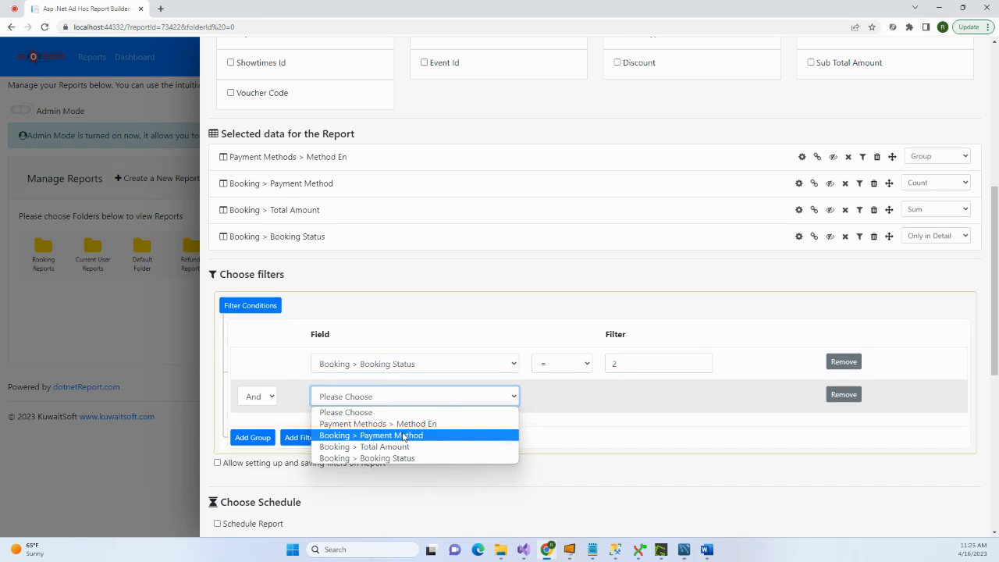
pyautogui.click(403, 436)
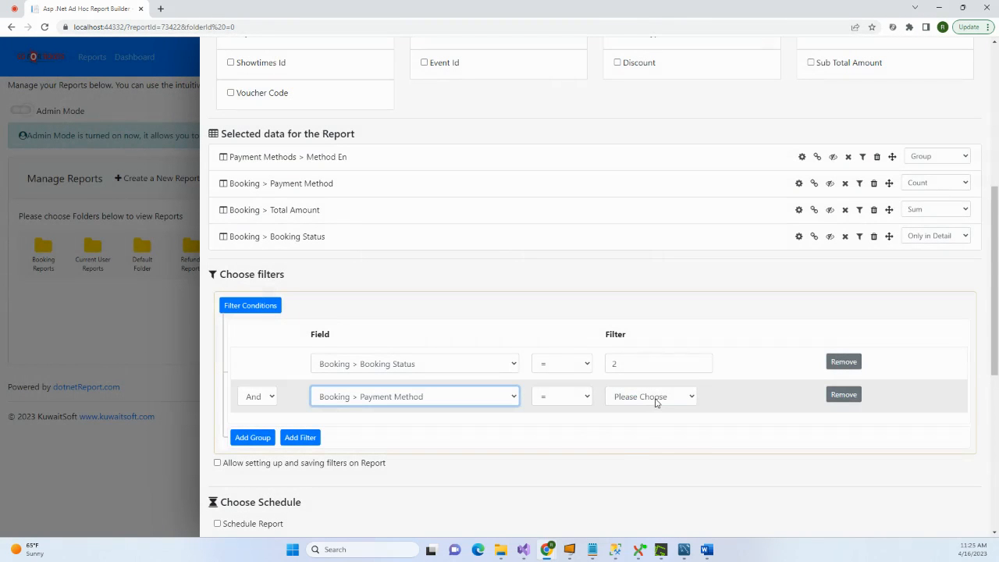
pyautogui.click(656, 399)
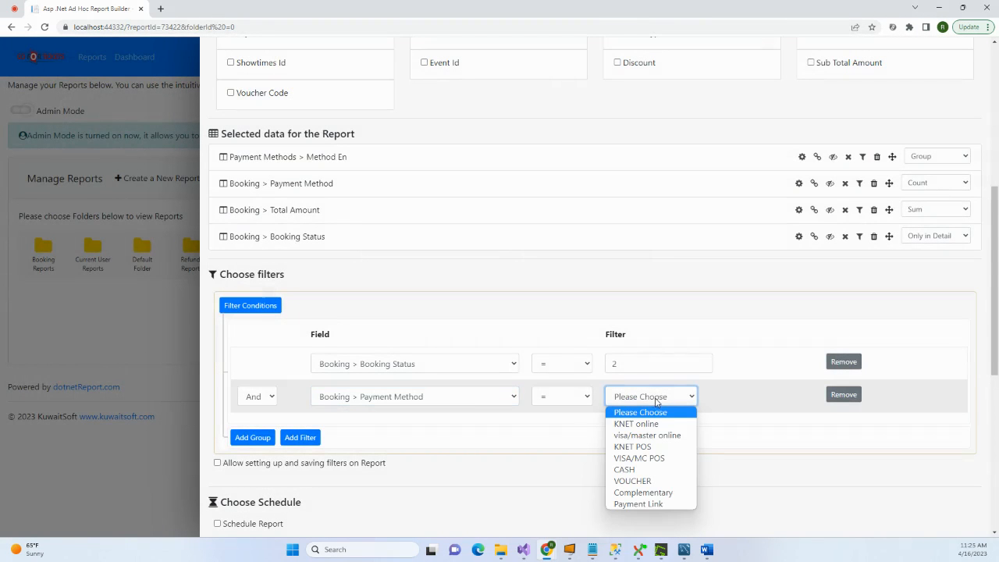
pyautogui.click(581, 402)
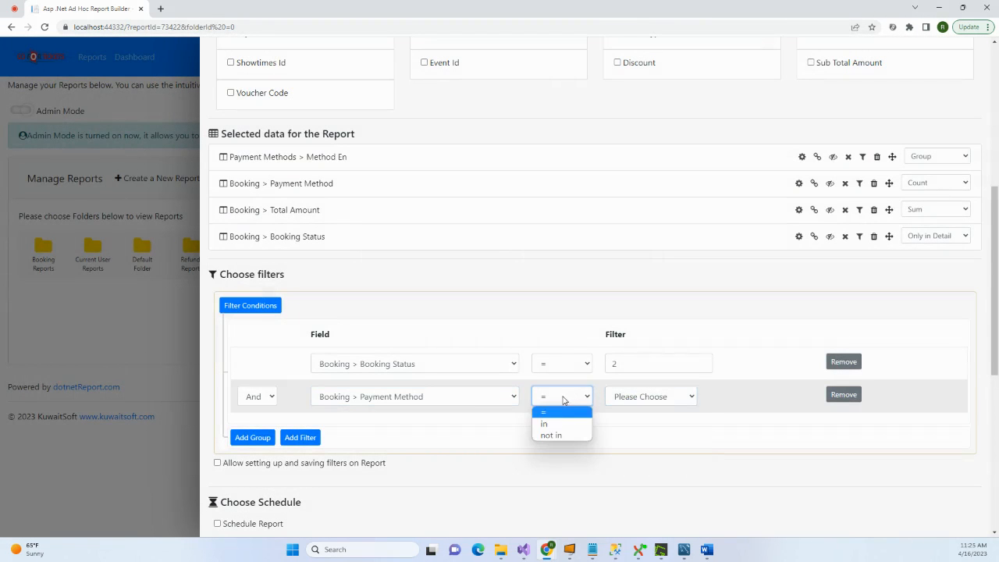
pyautogui.click(557, 435)
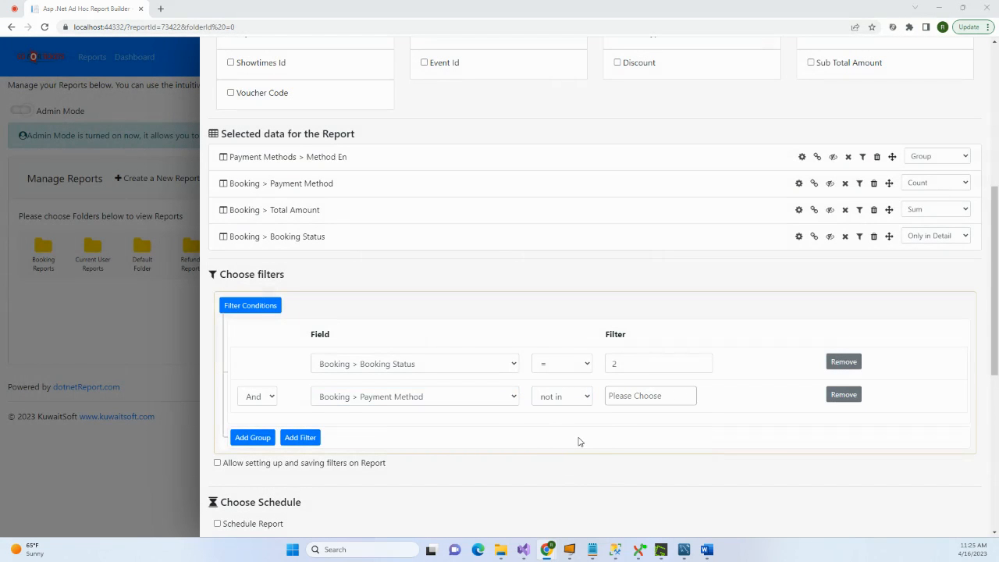
# Step: Look up the payment_methods table's rows in MySQL Workbench and set the Payment Method filter's value to Complementary
pyautogui.hotkey('alt', 'Tab')
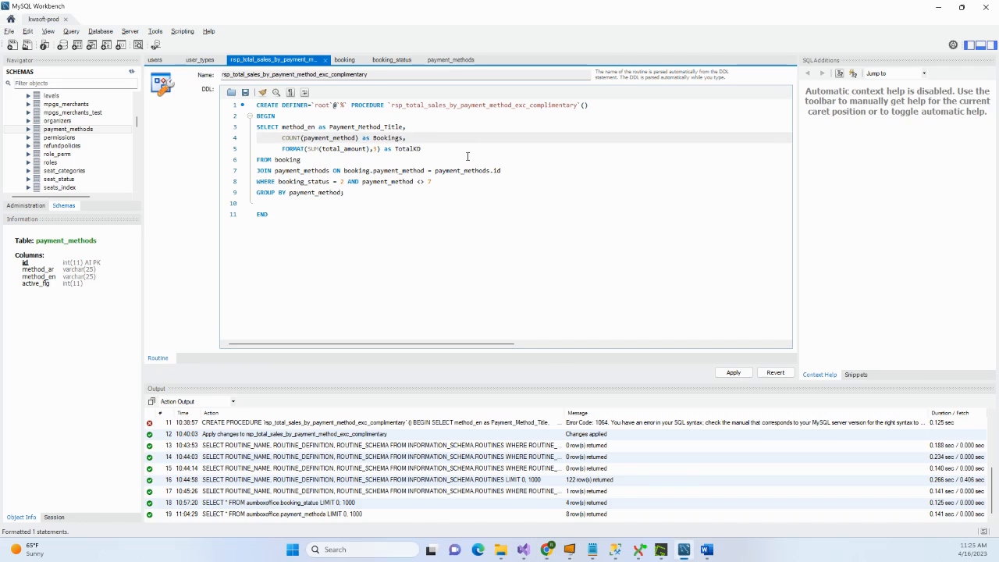
pyautogui.rightClick(81, 130)
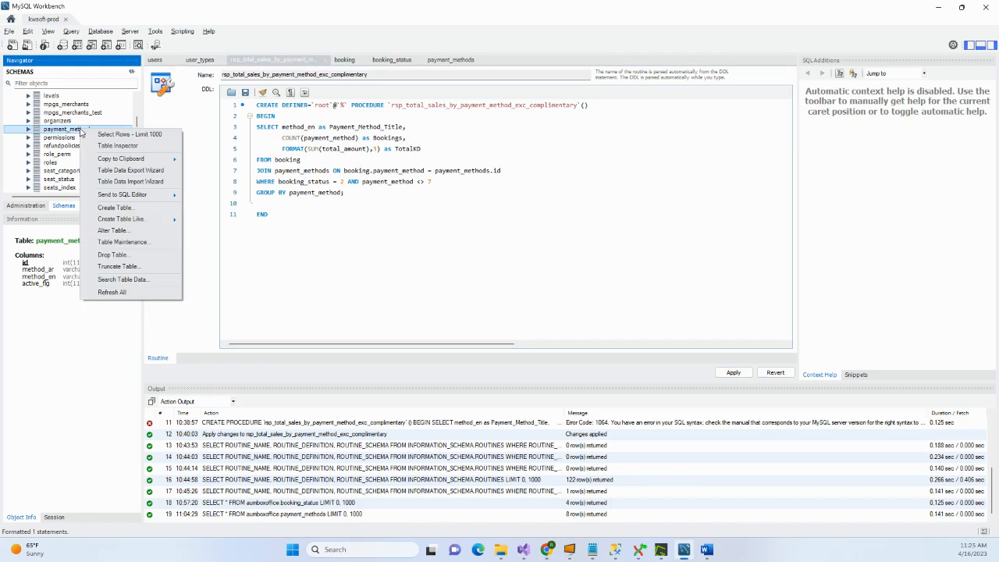
pyautogui.click(109, 134)
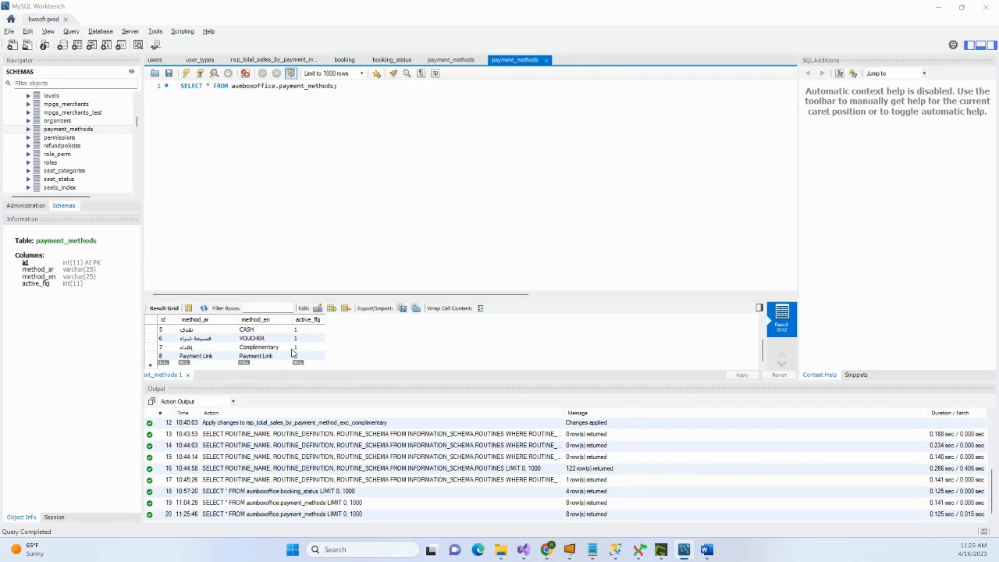
pyautogui.hotkey('alt', 'Tab')
pyautogui.click(626, 396)
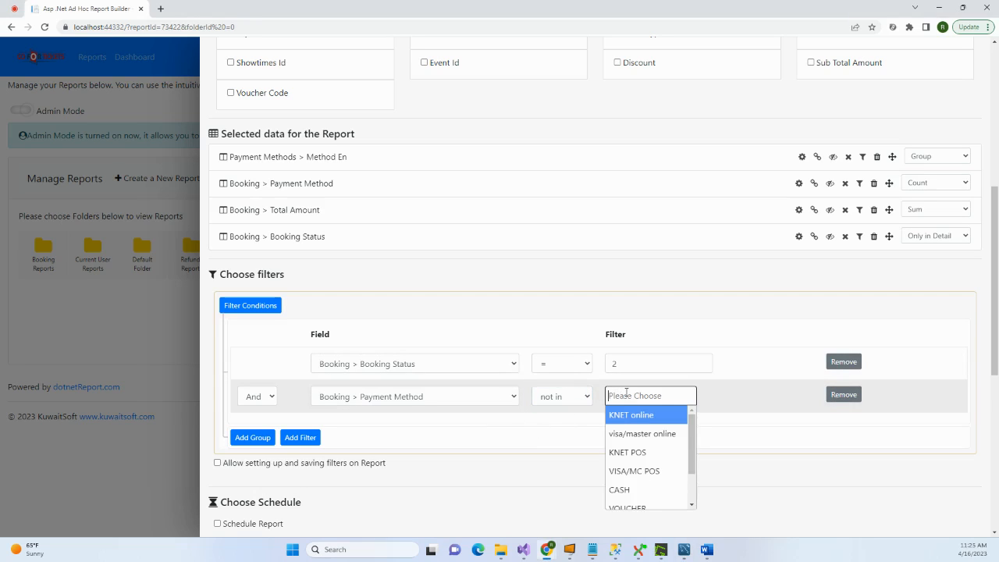
pyautogui.write('com')
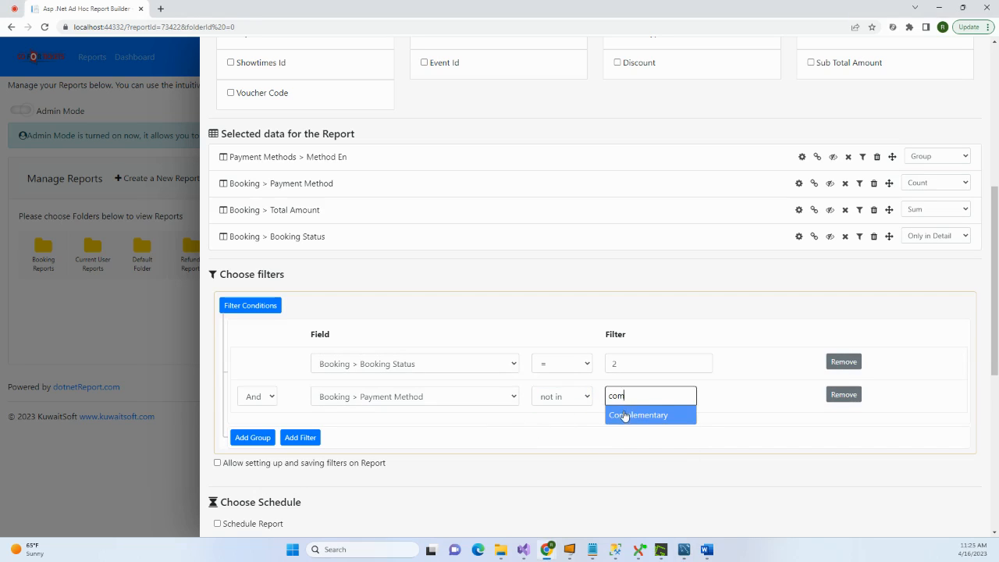
pyautogui.click(640, 415)
# Step: Name the report "Same Report", then save and run it
pyautogui.scroll(-2, 667, 433)
pyautogui.click(570, 436)
pyautogui.write('Same Report')
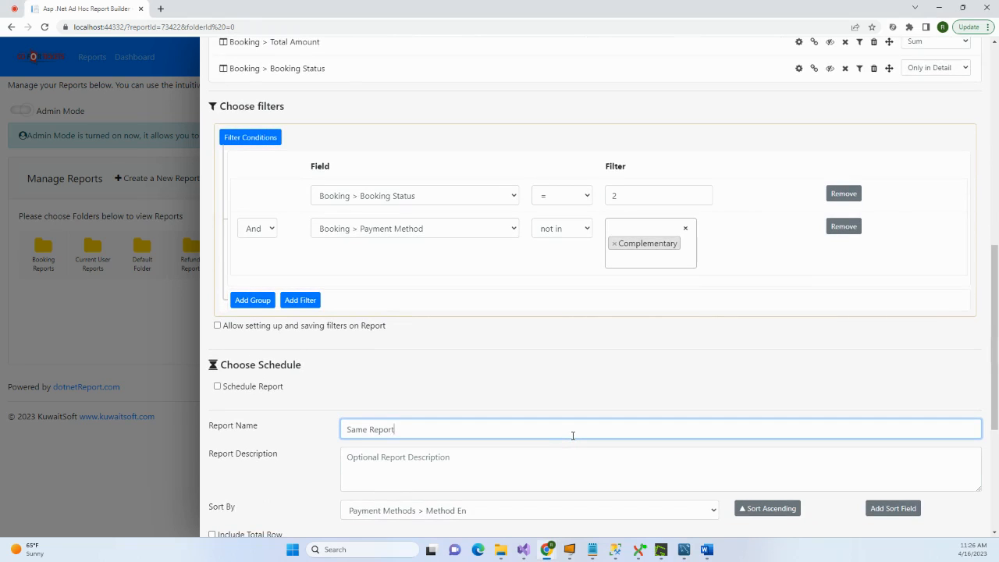
pyautogui.scroll(2, 573, 435)
pyautogui.scroll(-4, 571, 438)
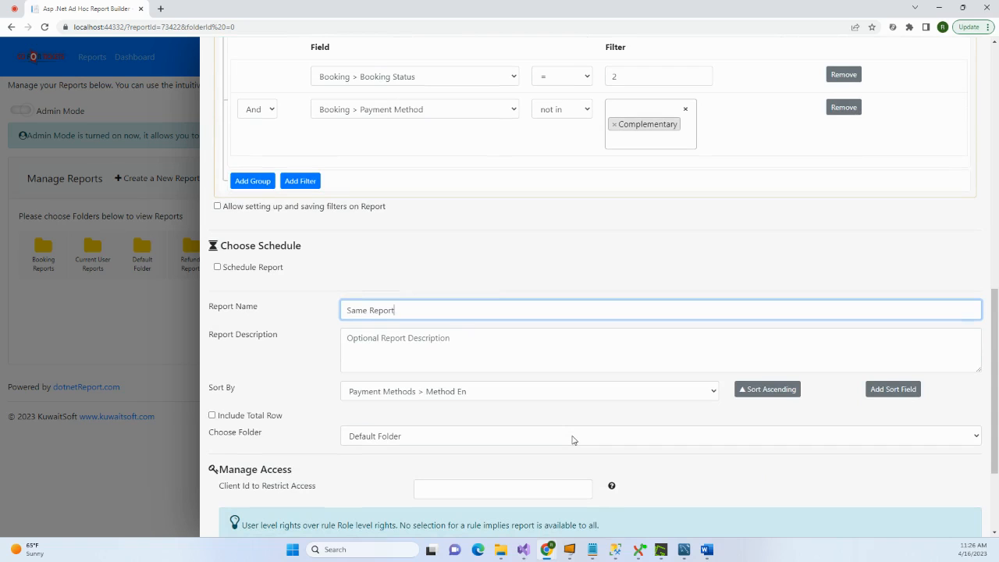
pyautogui.scroll(-2, 573, 439)
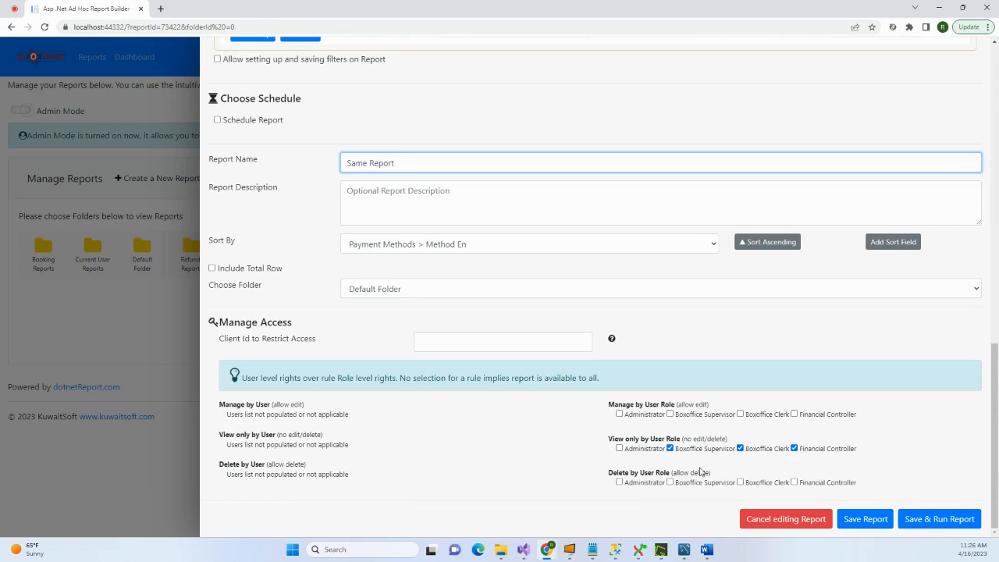
pyautogui.click(937, 518)
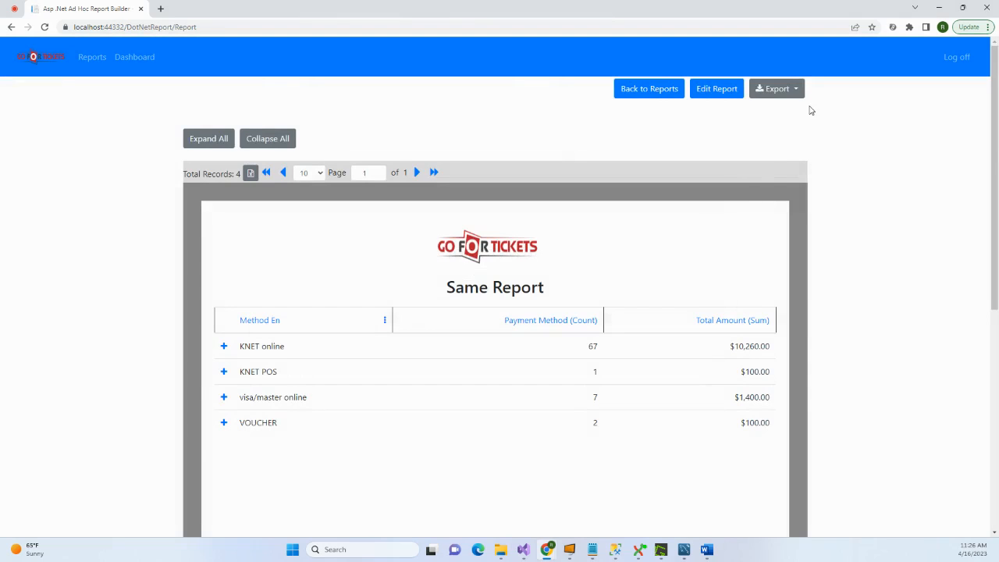
# Step: Open the reports list in a new tab and run "Total Sales by Payment Method (Exc Complimentary)" from the Default Folder
pyautogui.click(403, 30)
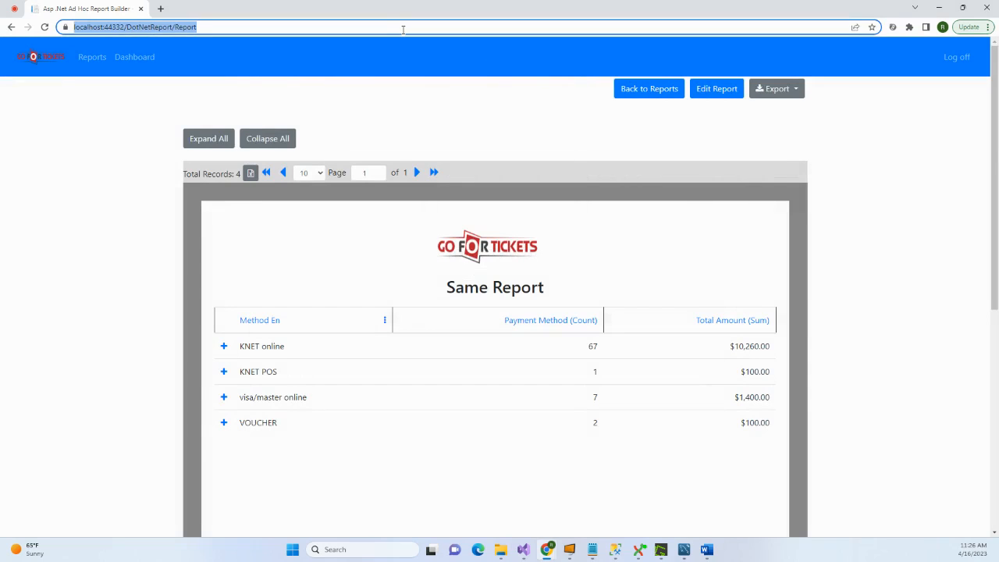
pyautogui.rightClick(631, 91)
pyautogui.click(655, 99)
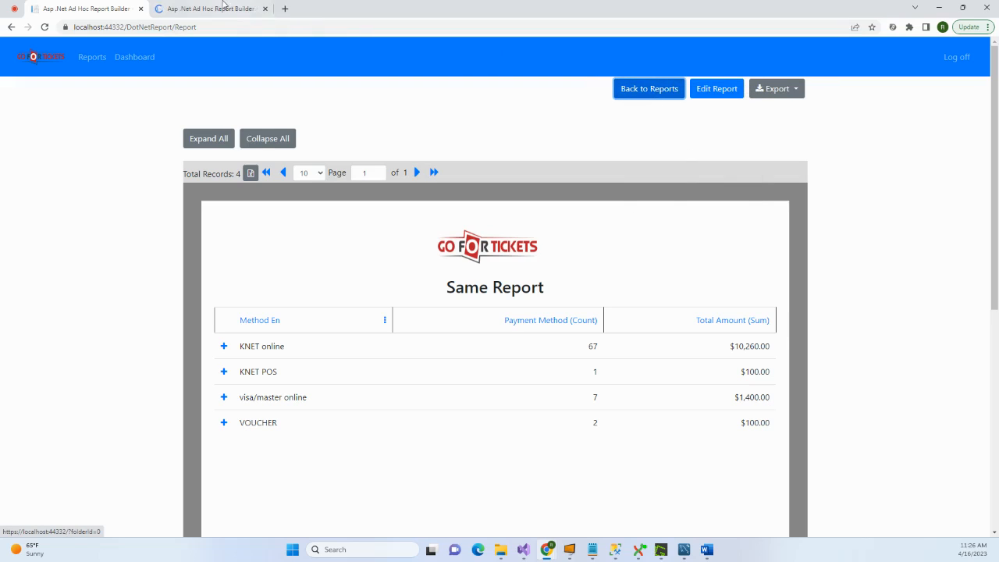
pyautogui.click(212, 8)
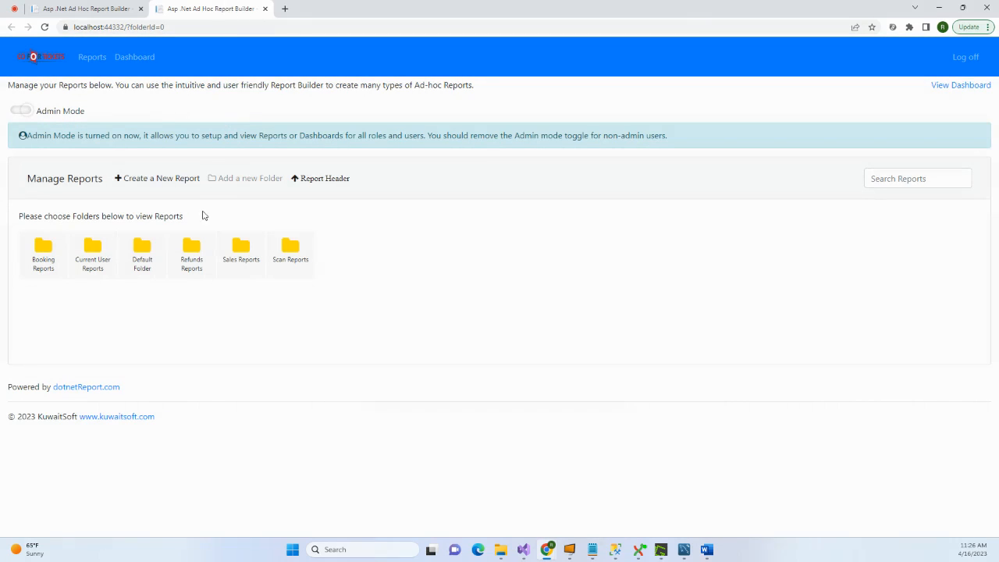
pyautogui.click(141, 249)
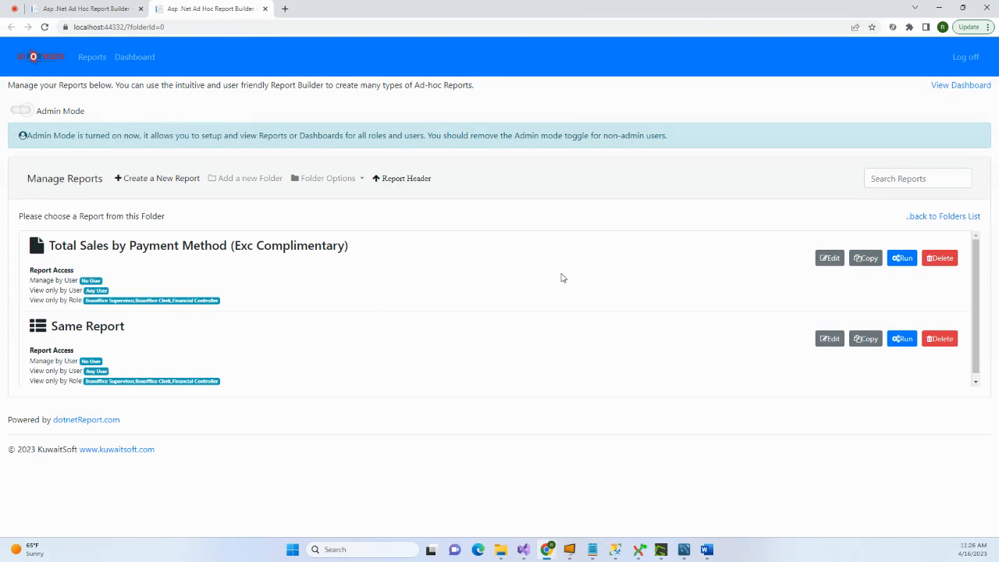
pyautogui.click(905, 258)
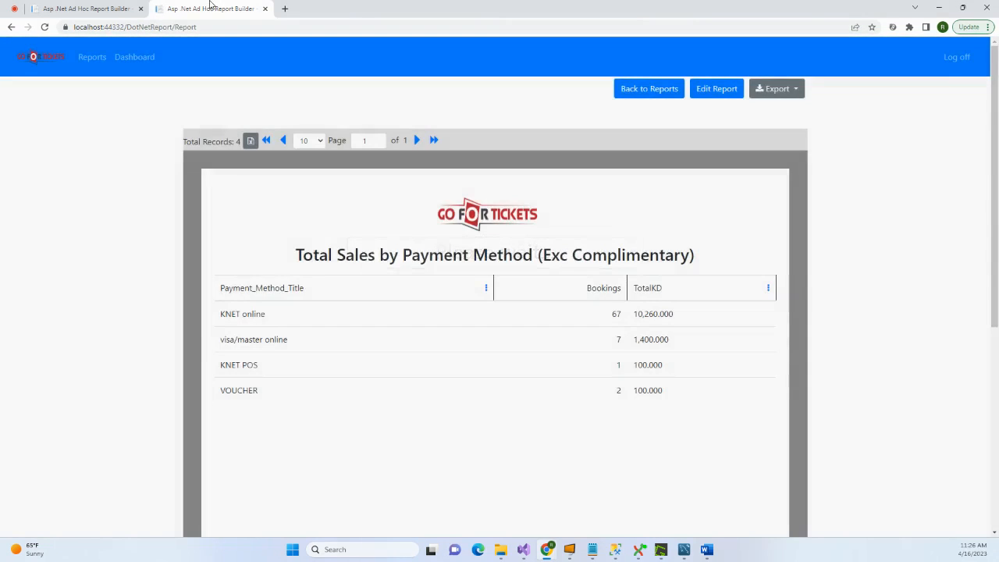
# Step: Move the stored procedure report into its own window and arrange it side by side with Same Report
pyautogui.moveTo(212, 8); pyautogui.dragTo(564, 91)
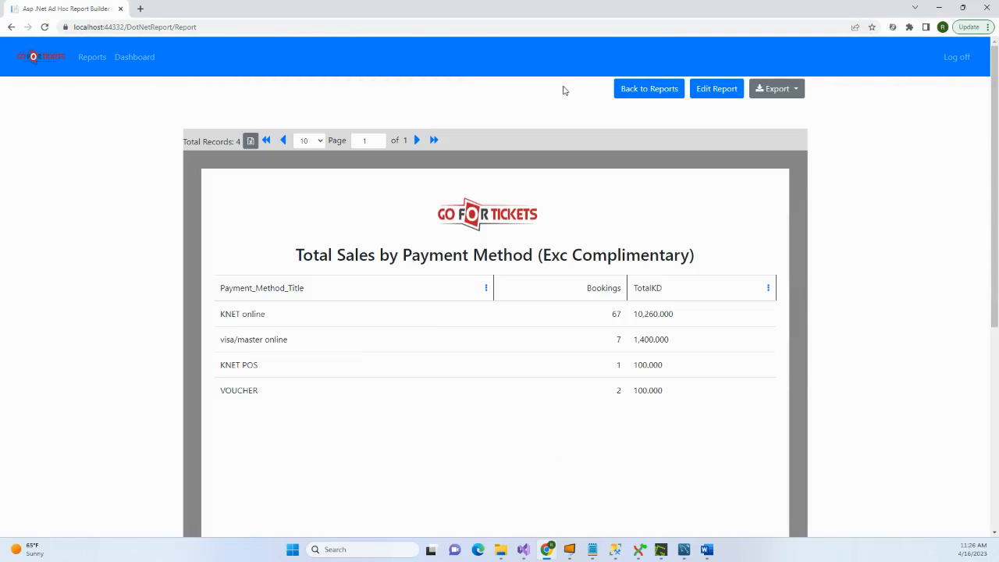
pyautogui.press('super+Right')
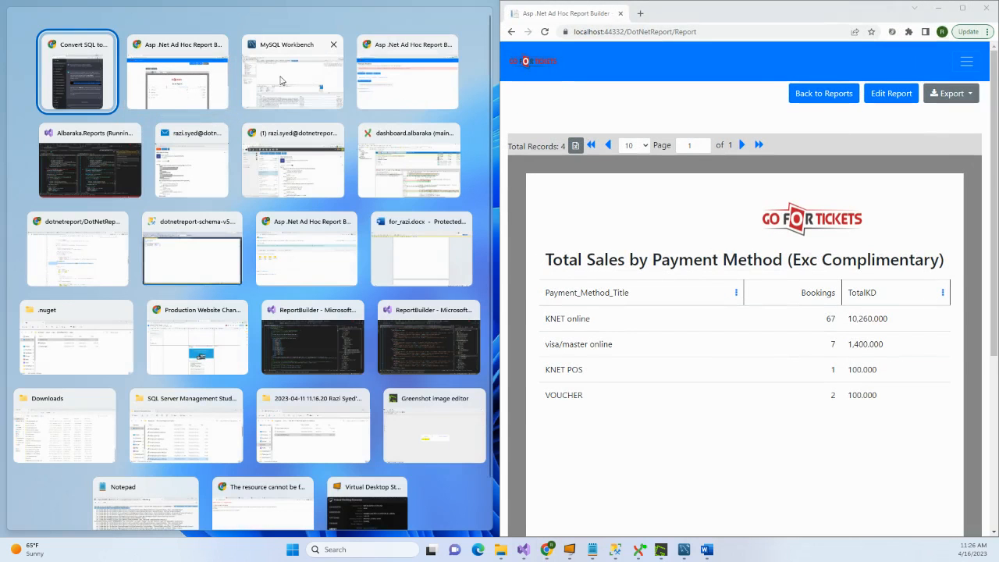
pyautogui.click(189, 84)
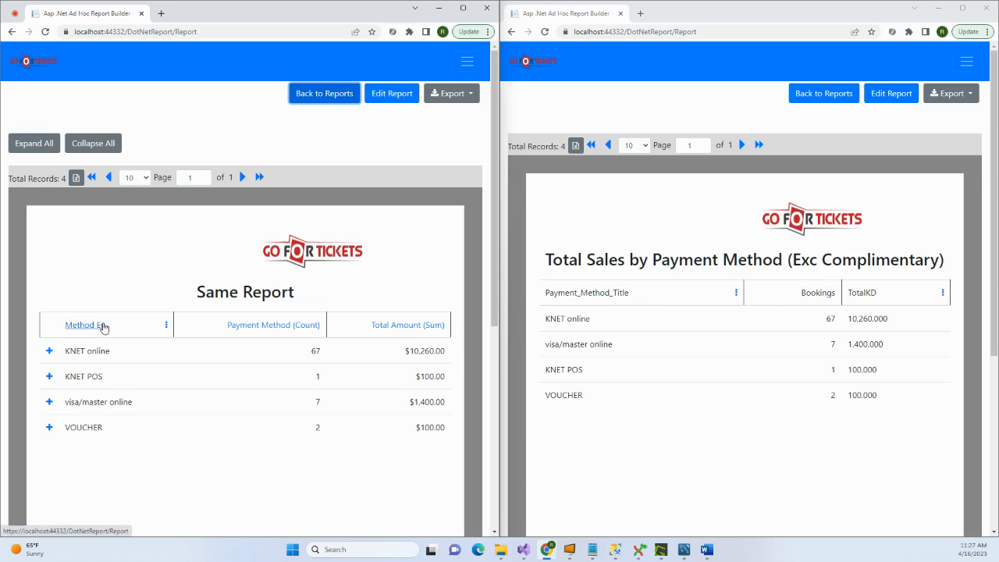
# Step: Expand the KNET online and visa/master online rows of Same Report to examine their booking details, then collapse both
pyautogui.click(48, 352)
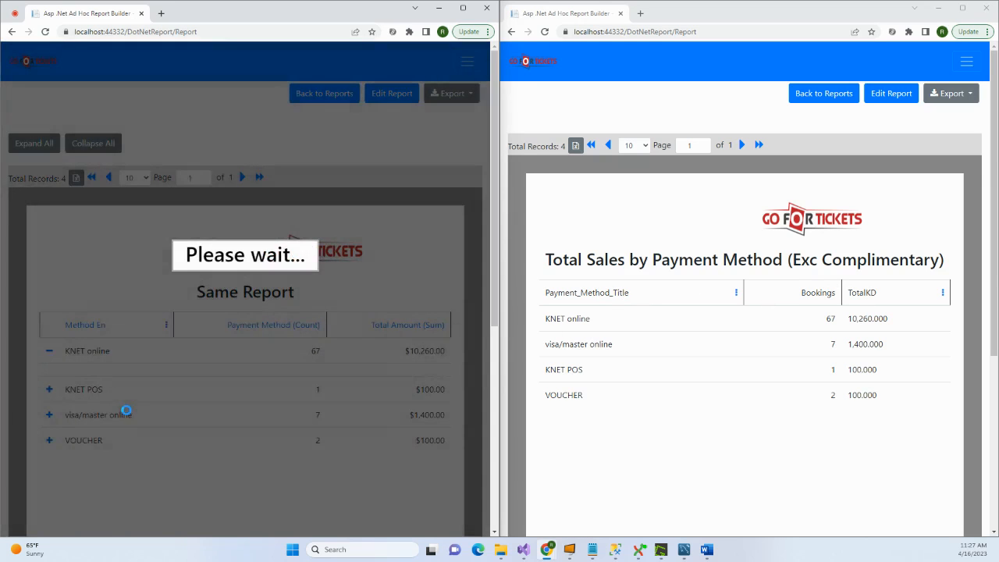
pyautogui.scroll(-3, 287, 364)
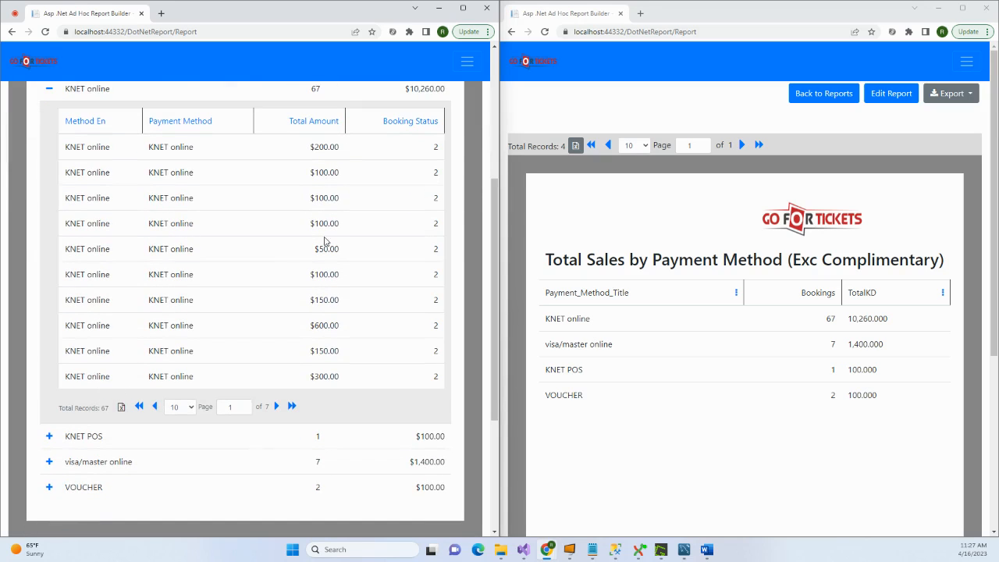
pyautogui.scroll(1, 326, 241)
pyautogui.scroll(-2, 325, 251)
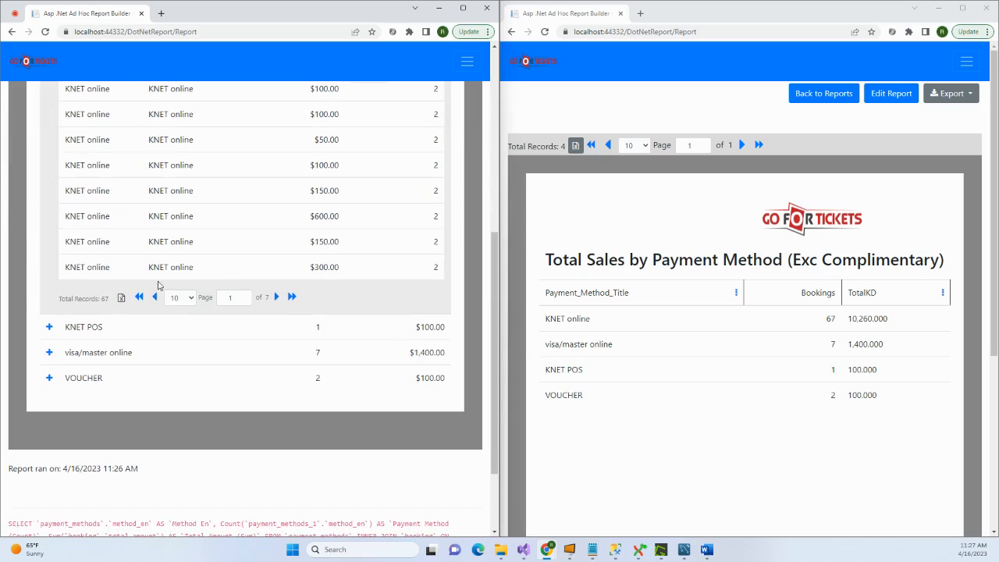
pyautogui.click(49, 352)
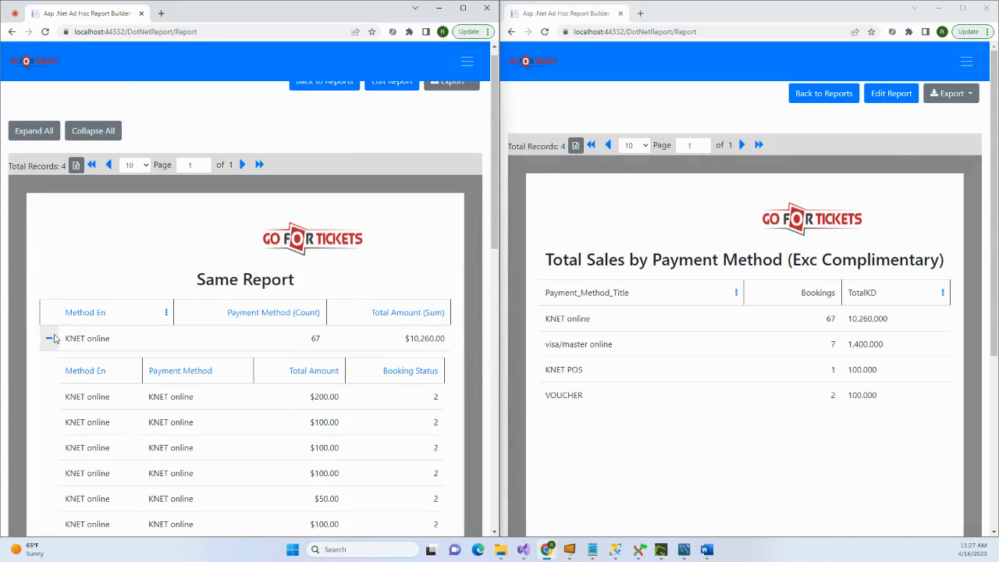
pyautogui.click(50, 338)
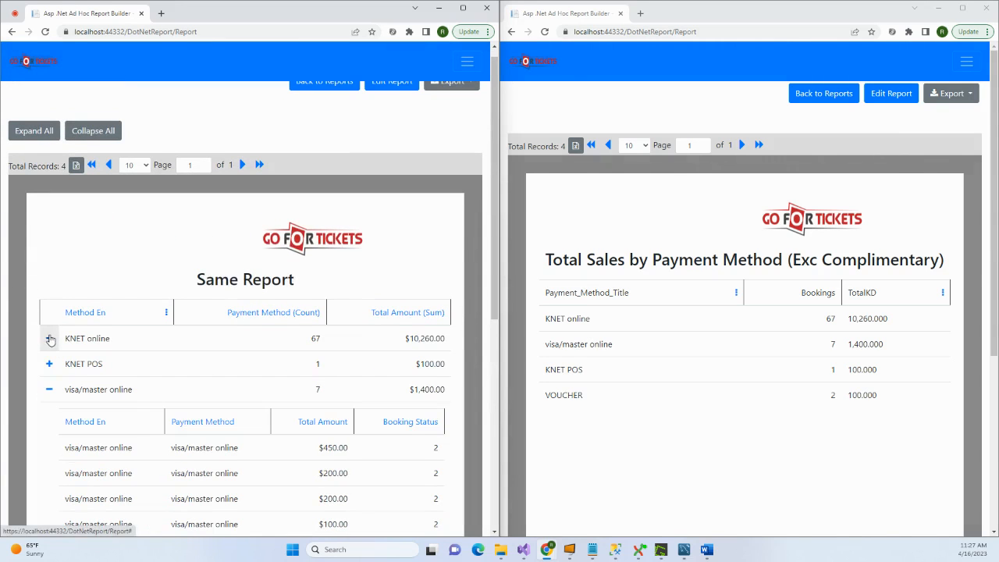
pyautogui.click(49, 387)
# Step: Sort Same Report by the Method En column in descending order
pyautogui.click(92, 313)
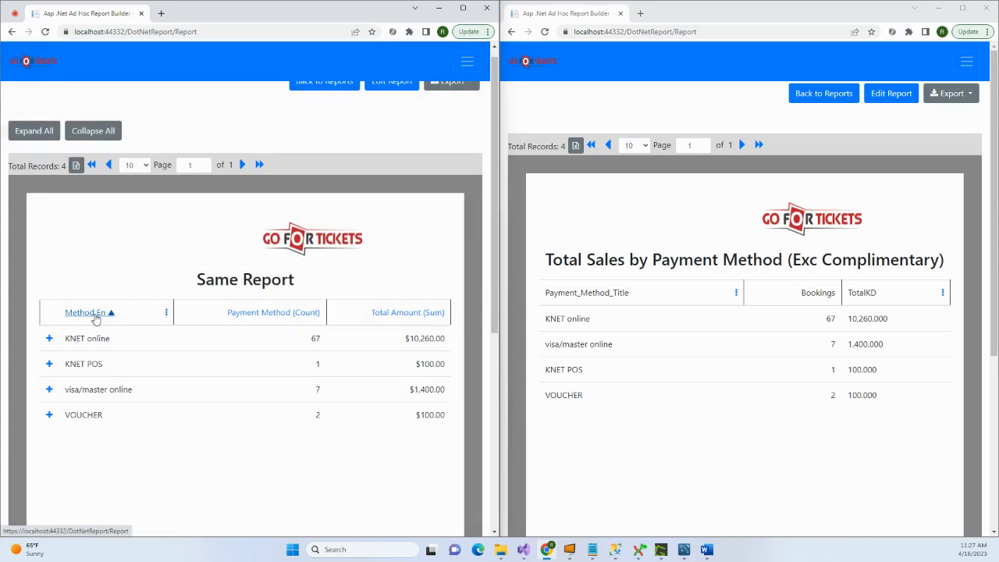
pyautogui.click(94, 315)
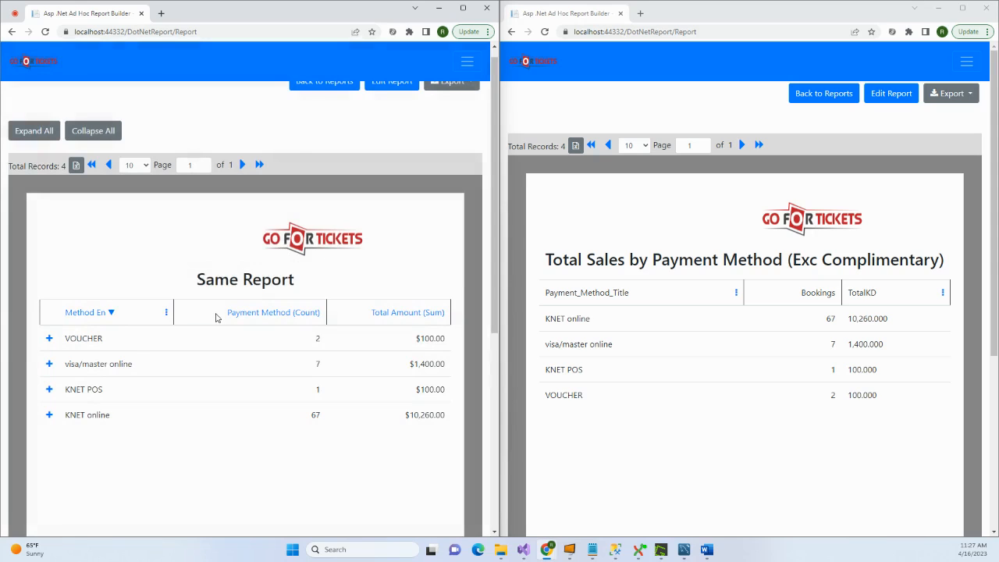
pyautogui.scroll(1, 216, 317)
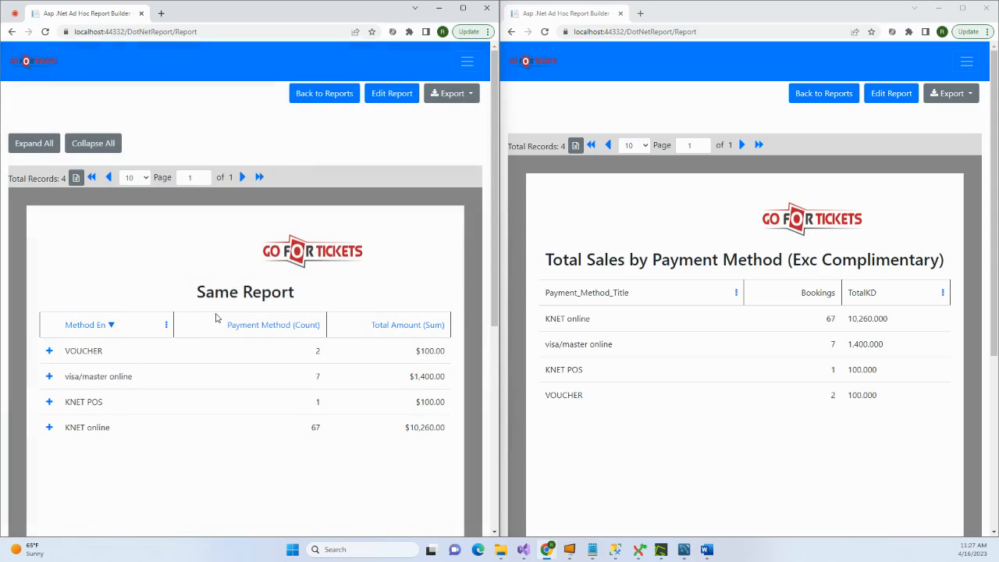
# Step: Edit Same Report to offer Booking Status as a filter on the report, save and run it, and select the filter's value
pyautogui.click(396, 97)
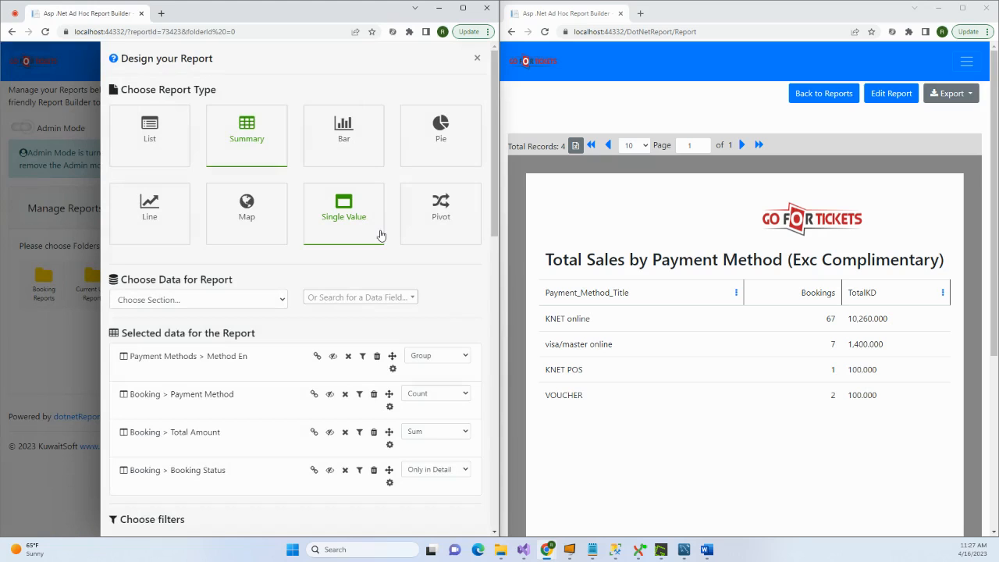
pyautogui.scroll(-4, 313, 368)
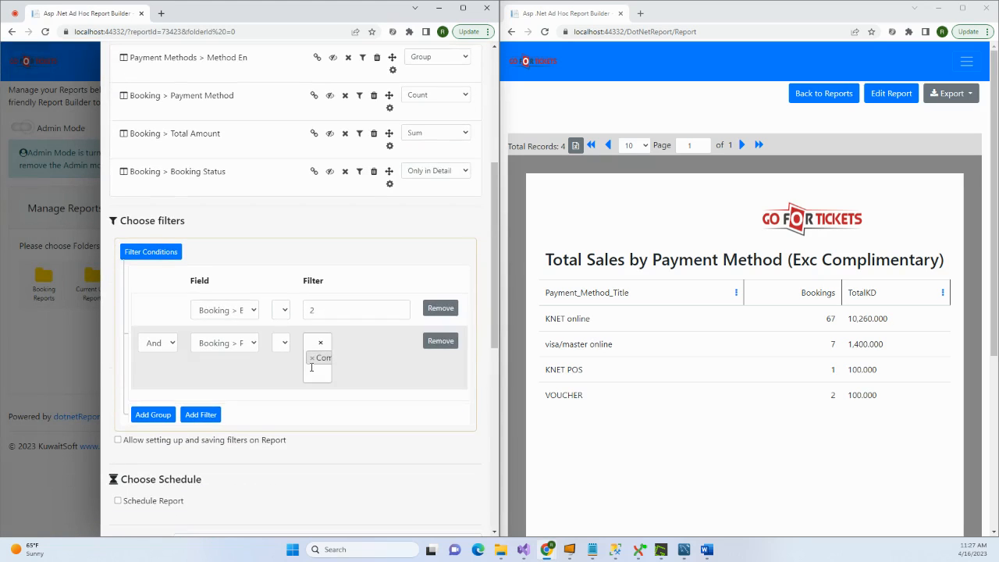
pyautogui.scroll(2, 320, 335)
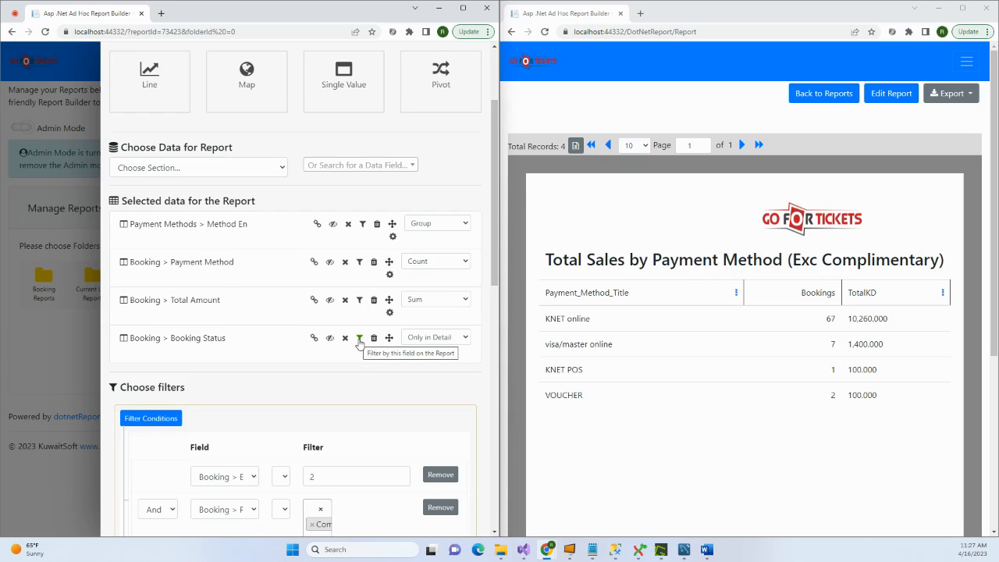
pyautogui.scroll(-8, 384, 368)
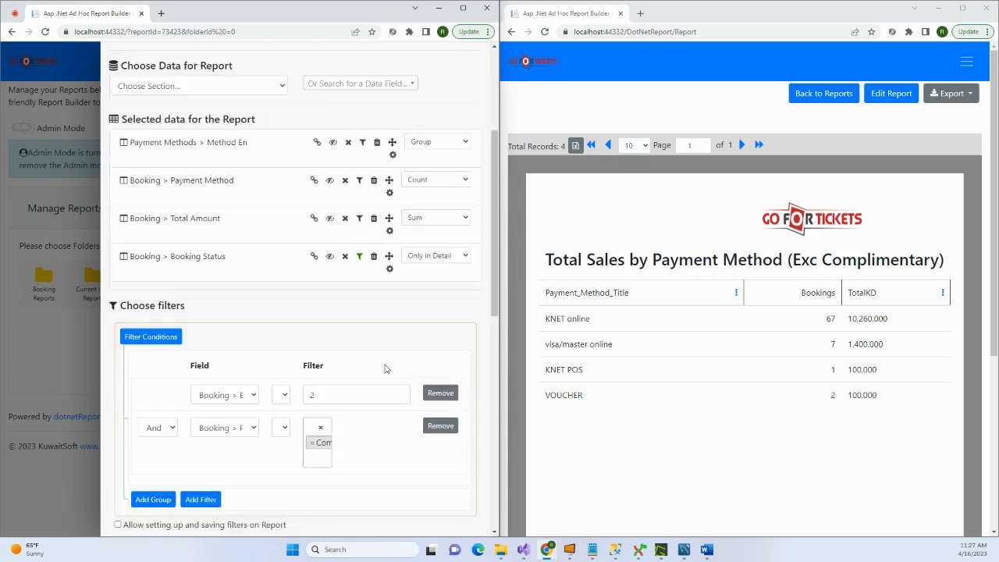
pyautogui.click(415, 519)
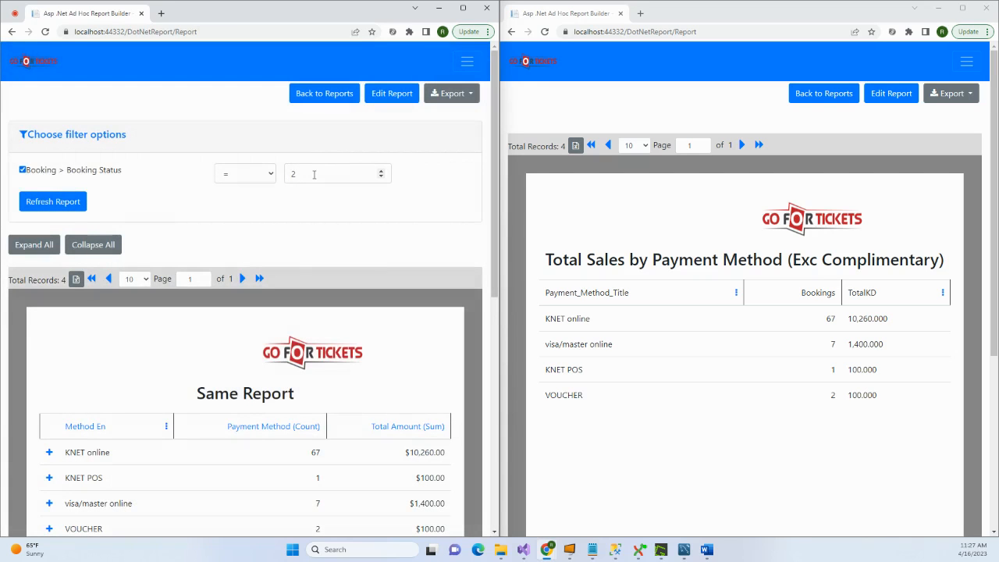
pyautogui.click(314, 174)
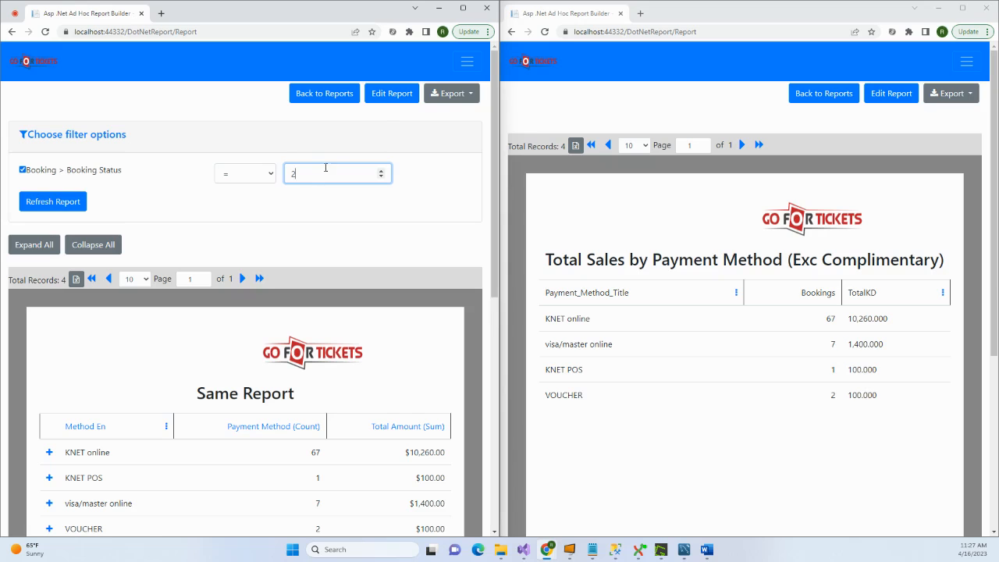
# Step: Make Payment Method the on-report filter of Same Report instead of Booking Status, then save and run it in a maximized window
pyautogui.click(383, 102)
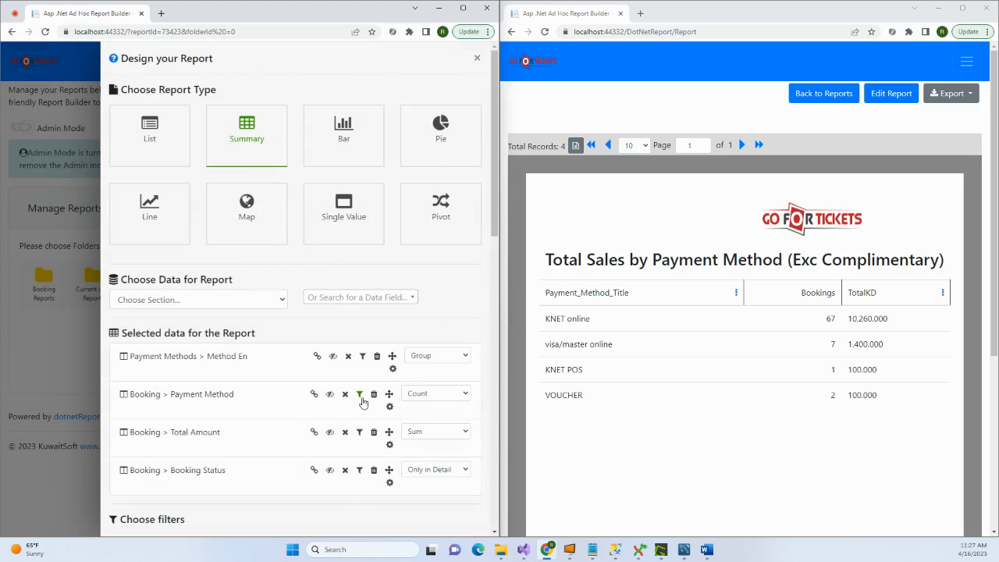
pyautogui.scroll(-12, 408, 422)
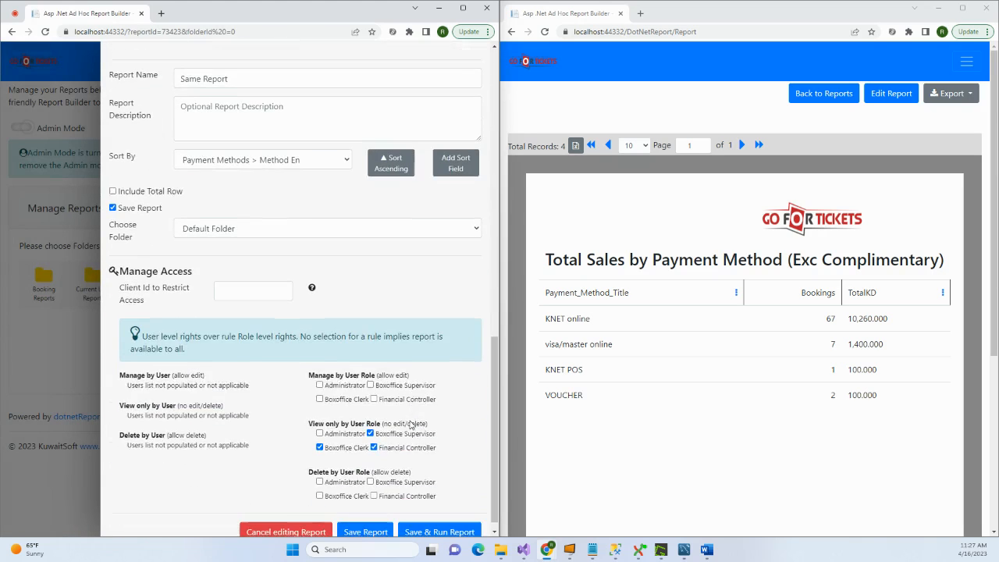
pyautogui.click(437, 519)
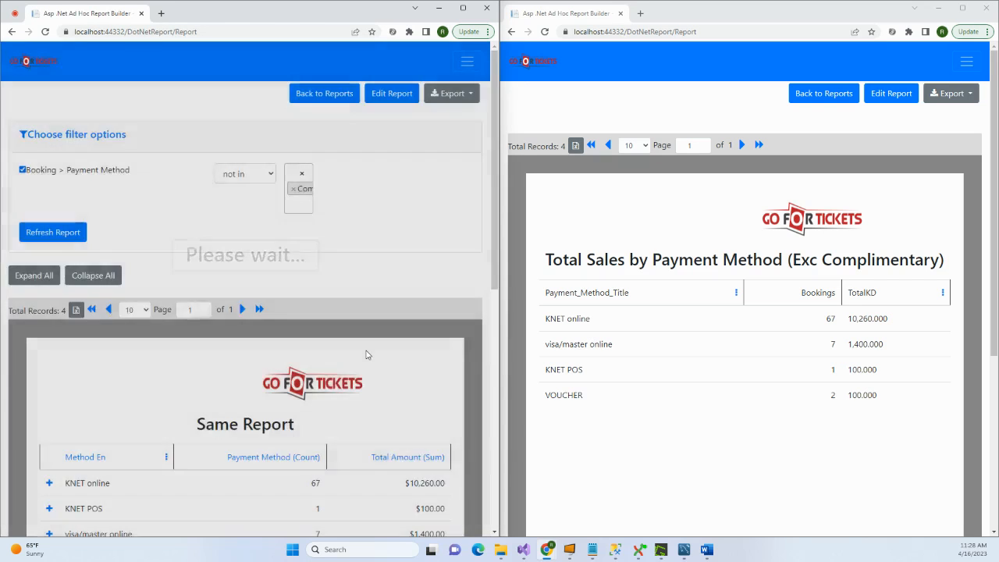
pyautogui.scroll(-4, 366, 351)
pyautogui.scroll(3, 367, 353)
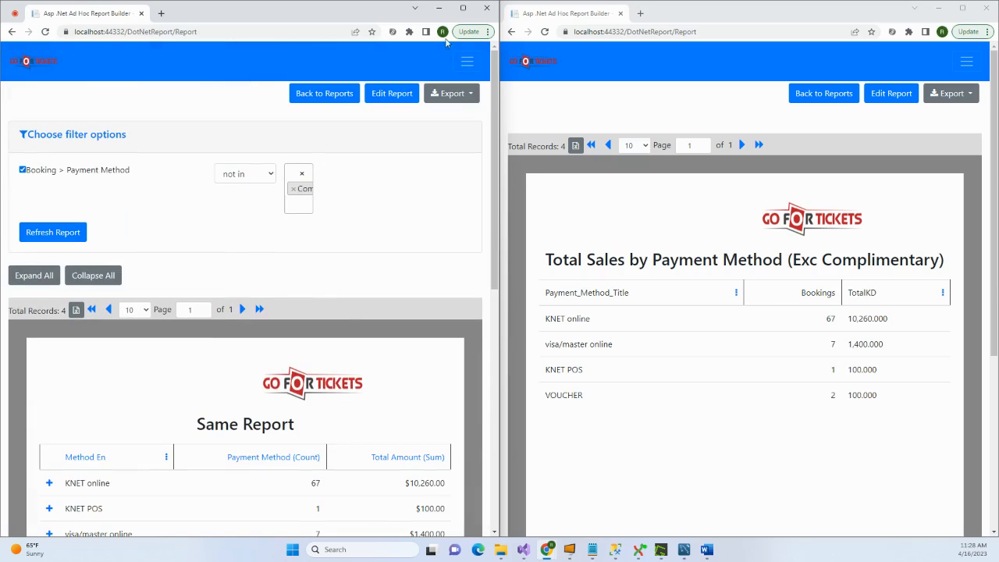
pyautogui.click(463, 8)
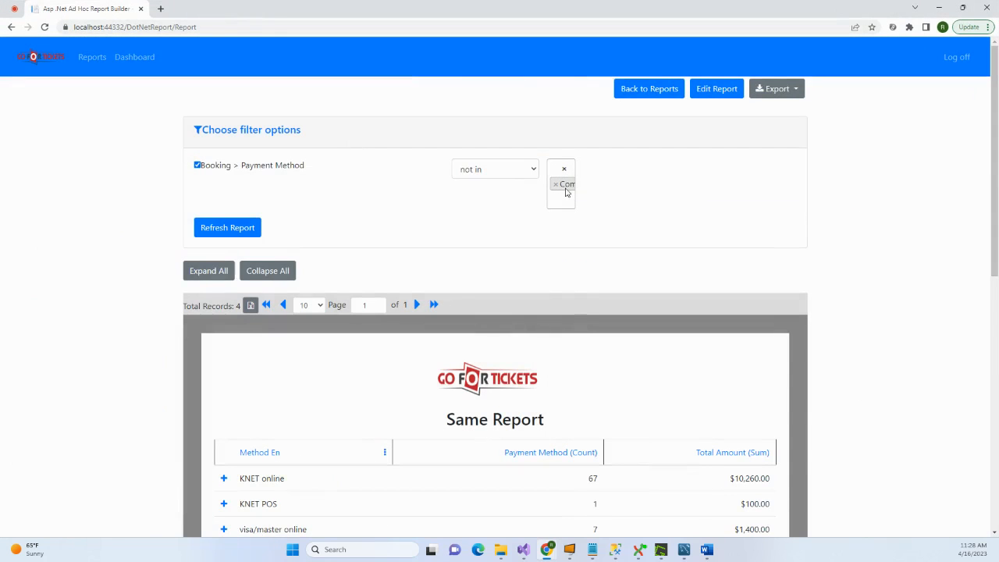
# Step: Try the =, in and not in operators of the Booking > Payment Method filter and look at the payment method choices
pyautogui.click(567, 192)
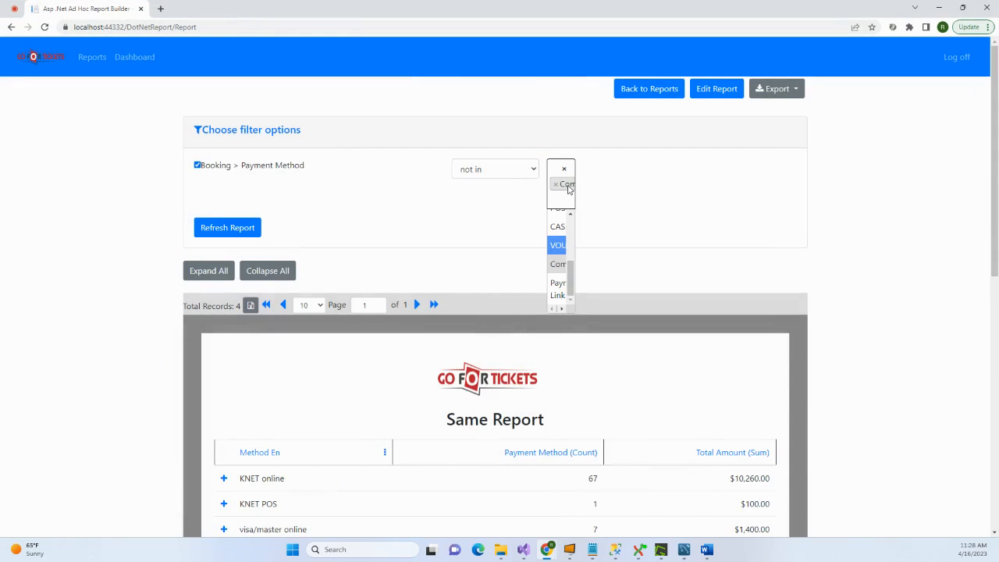
pyautogui.click(504, 174)
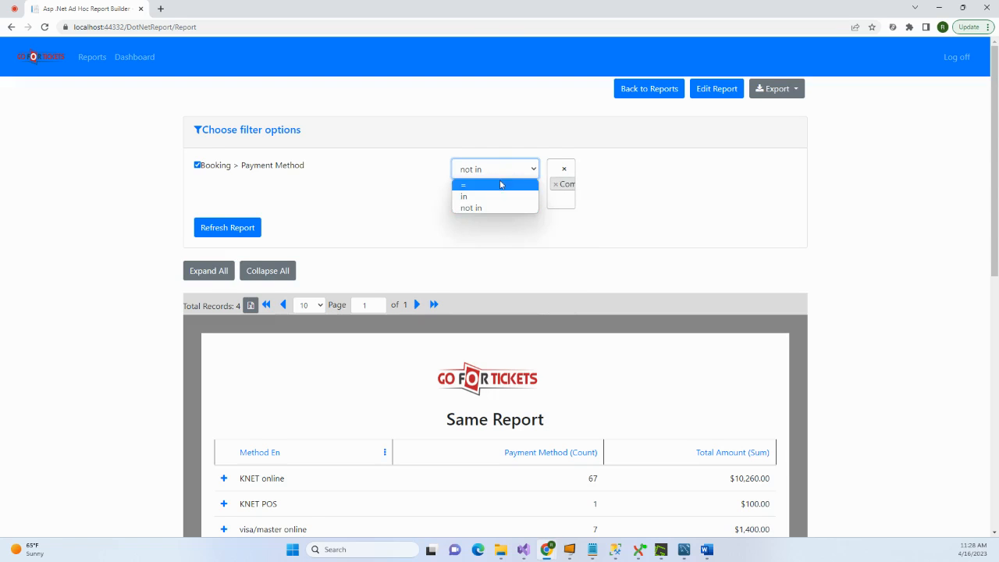
pyautogui.click(500, 186)
pyautogui.click(576, 169)
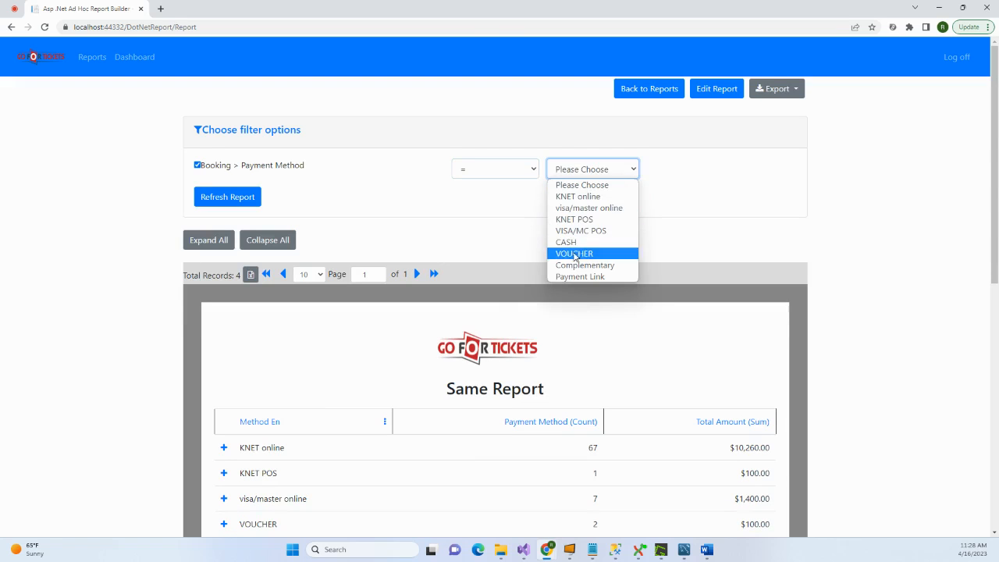
pyautogui.click(505, 166)
pyautogui.click(504, 166)
pyautogui.click(501, 196)
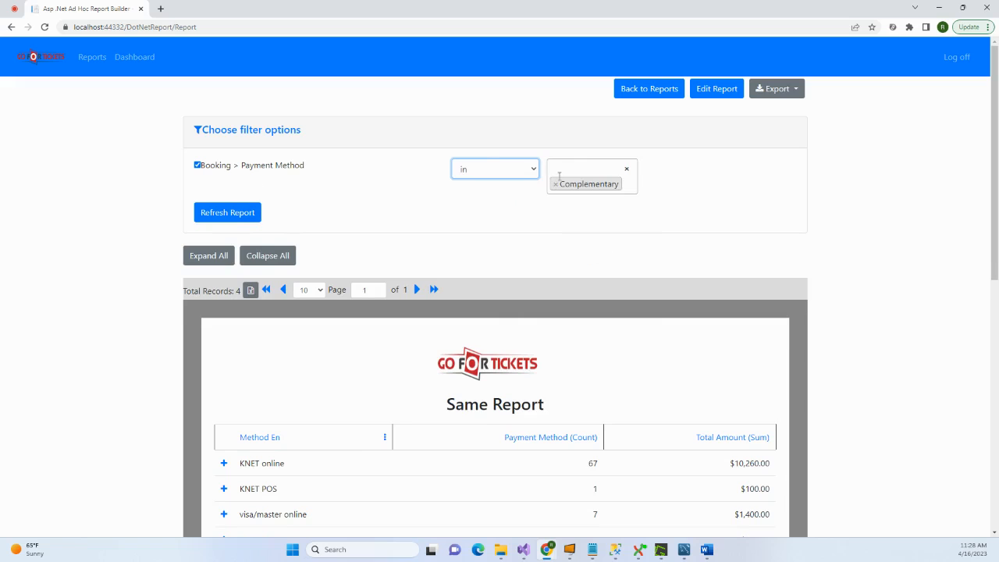
pyautogui.click(522, 171)
pyautogui.click(498, 209)
pyautogui.click(581, 167)
# Step: Refresh Same Report with the Payment Method filter set to = CASH, then change the filter value to visa/master online
pyautogui.click(502, 172)
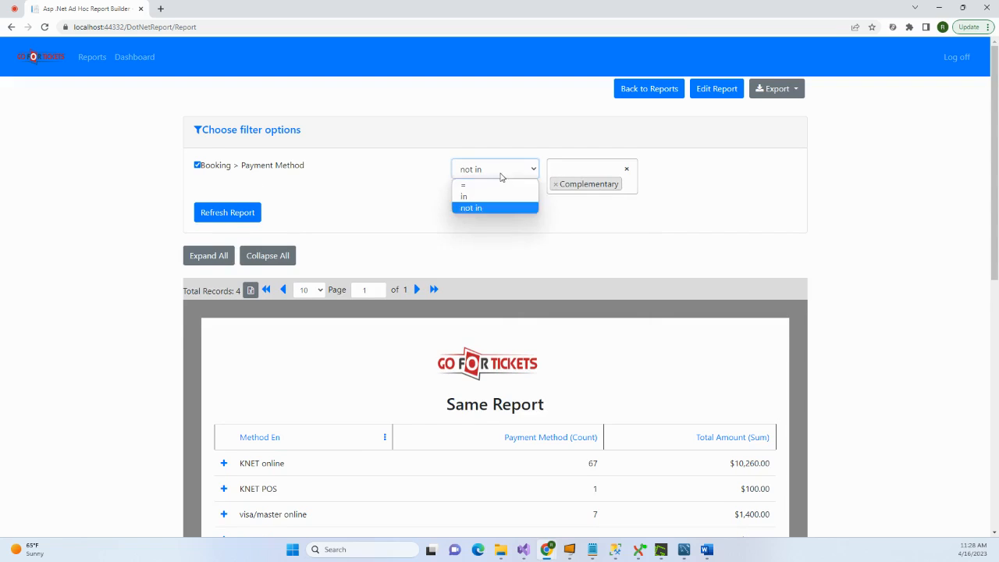
pyautogui.click(498, 185)
pyautogui.click(597, 169)
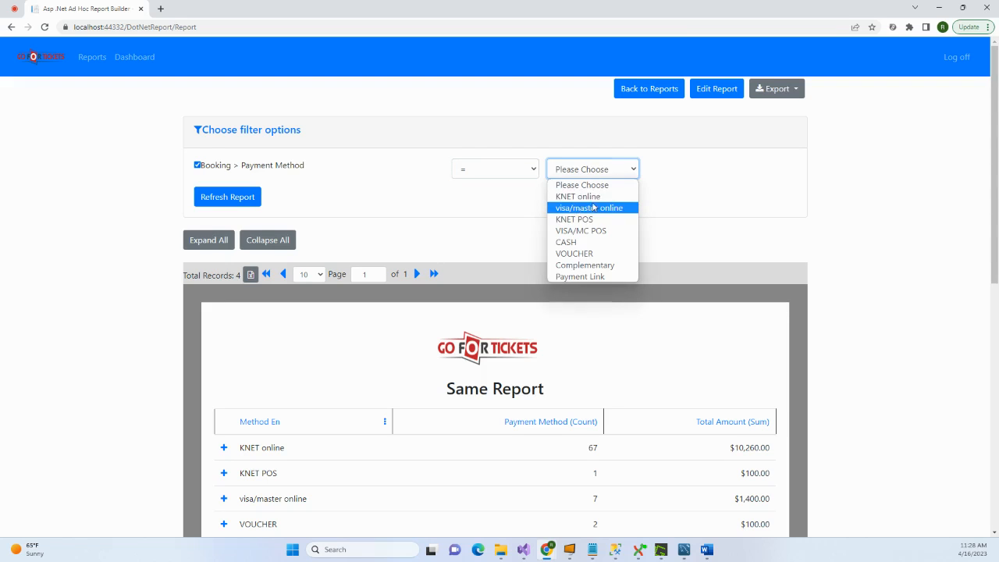
pyautogui.click(572, 242)
pyautogui.click(236, 198)
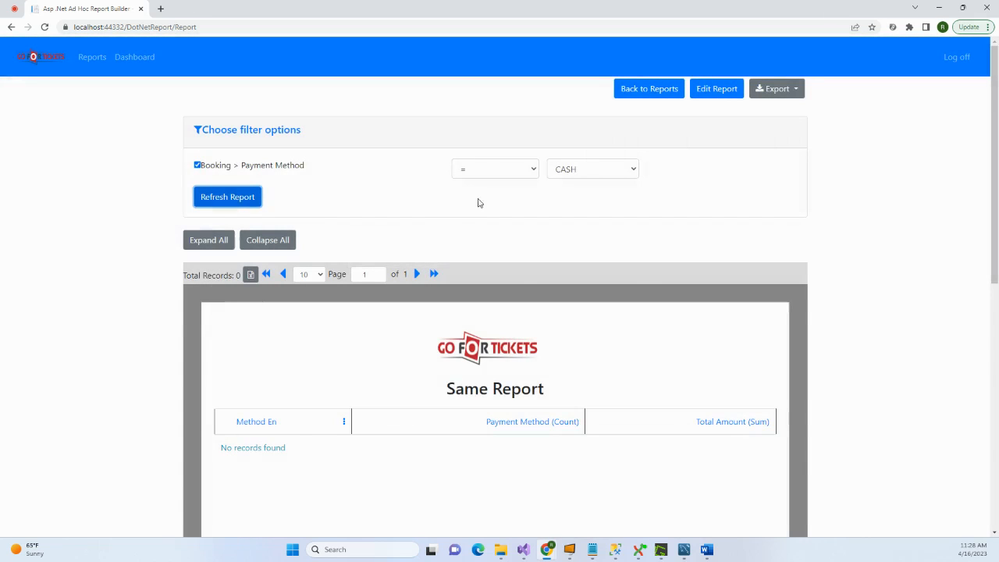
pyautogui.click(584, 169)
pyautogui.click(591, 208)
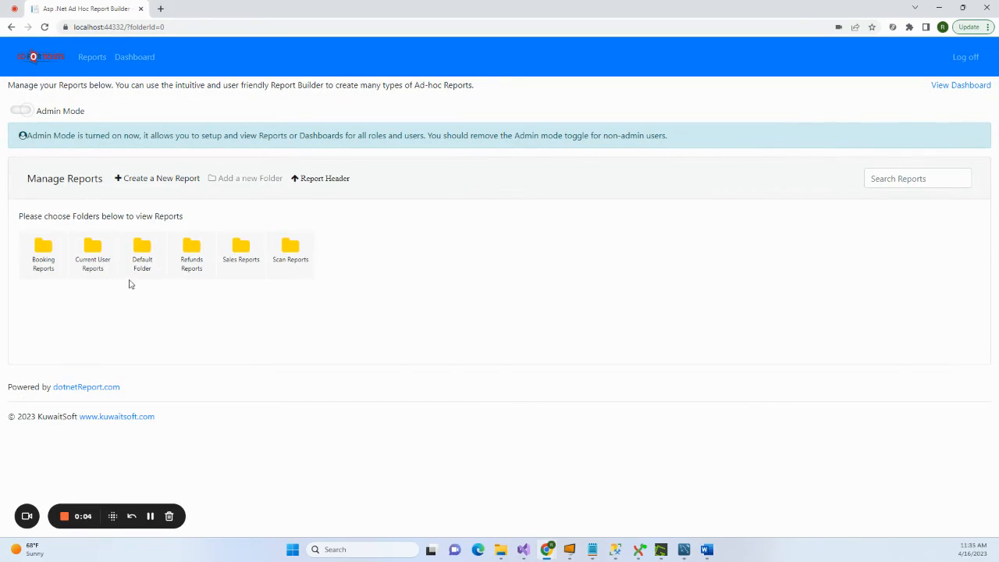
# Step: Open "Total Sales by Payment Method (Exc Complimentary)" from the Default Folder for editing and examine its Manage Access role settings
pyautogui.click(141, 257)
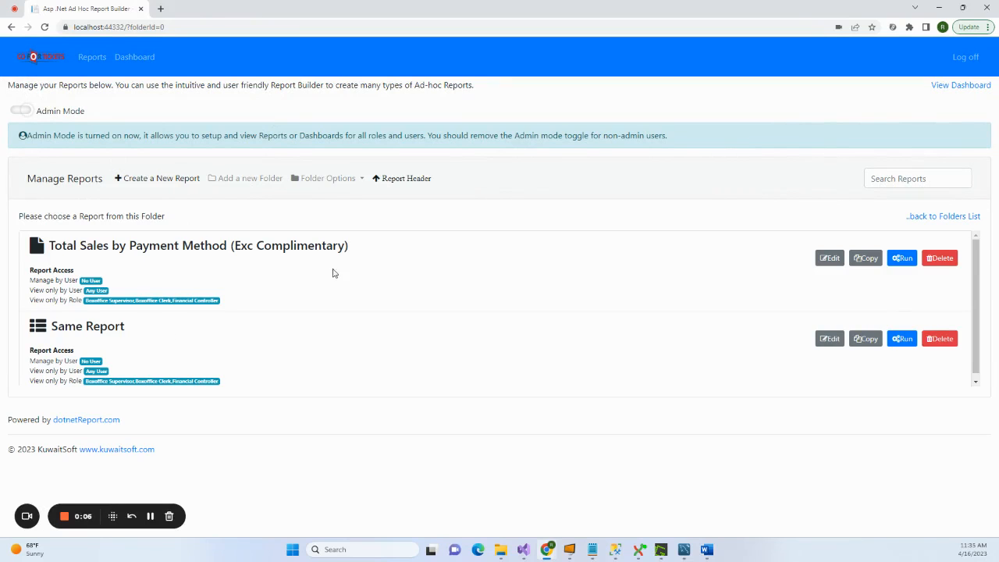
pyautogui.click(828, 257)
pyautogui.moveTo(718, 349); pyautogui.dragTo(736, 195)
pyautogui.scroll(-5, 574, 222)
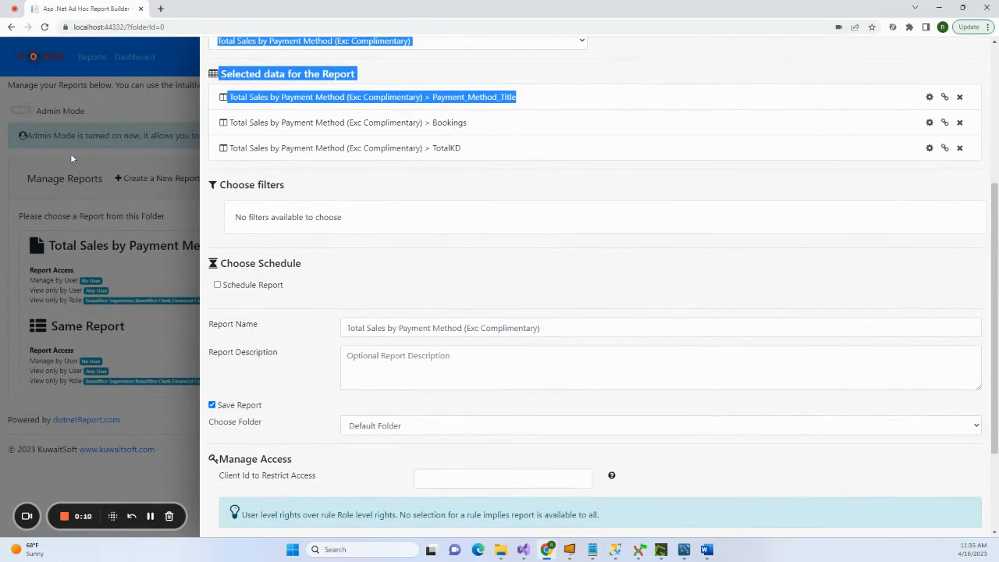
pyautogui.scroll(-3, 519, 333)
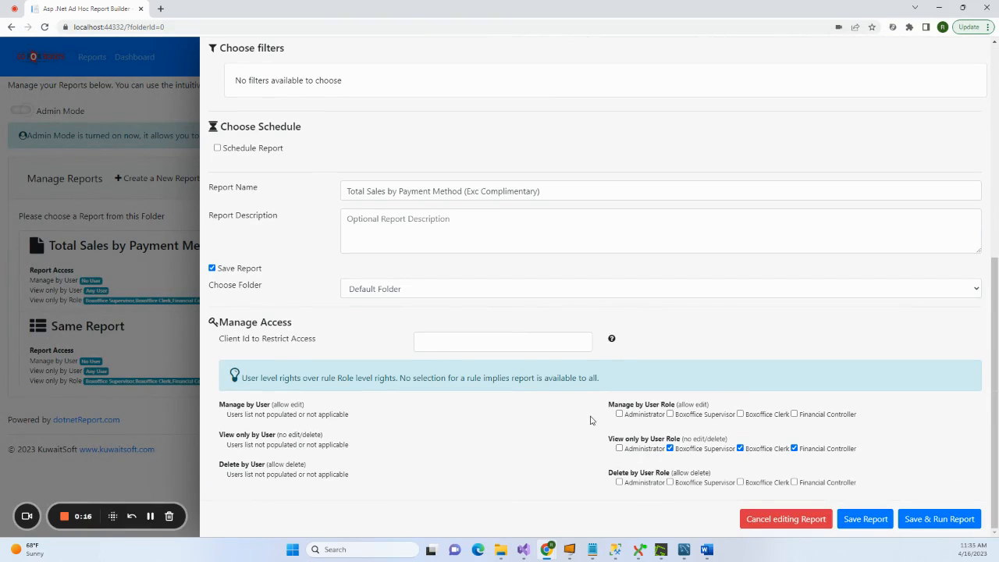
# Step: Open localhost:44332/ in a new incognito window to reach the login page
pyautogui.click(166, 173)
pyautogui.hotkey('ctrl', 'shift', 'n')
pyautogui.write('localhost:44332/')
pyautogui.press('Return')
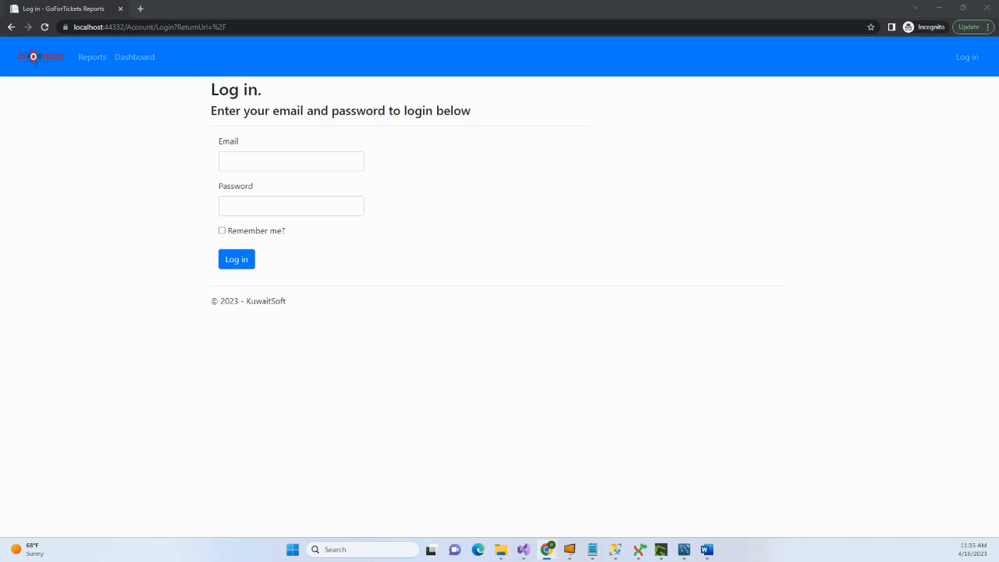
# Step: Log in with the restricted user's email and account password
pyautogui.click(262, 163)
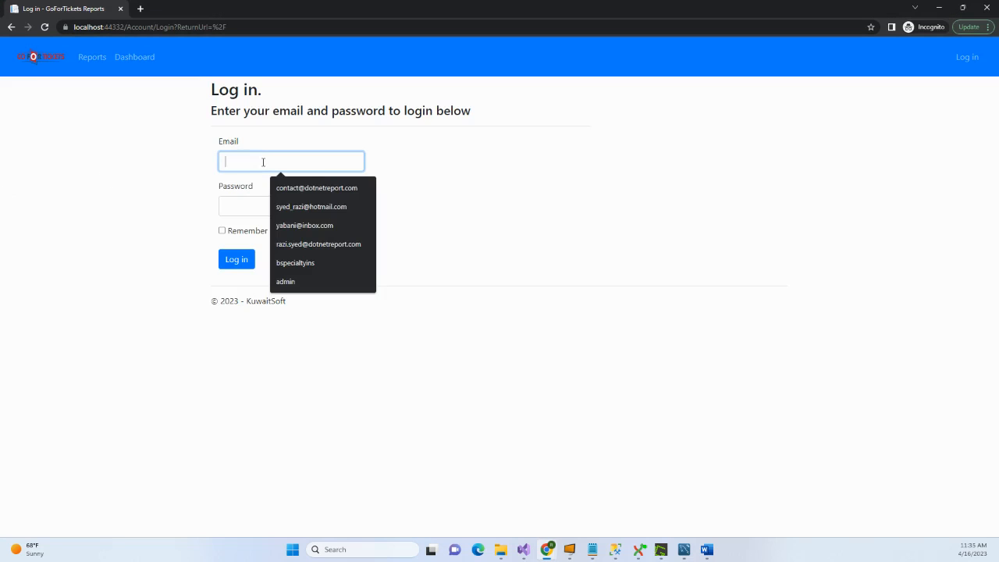
pyautogui.hotkey('ctrl', 'v')
pyautogui.press('Tab')
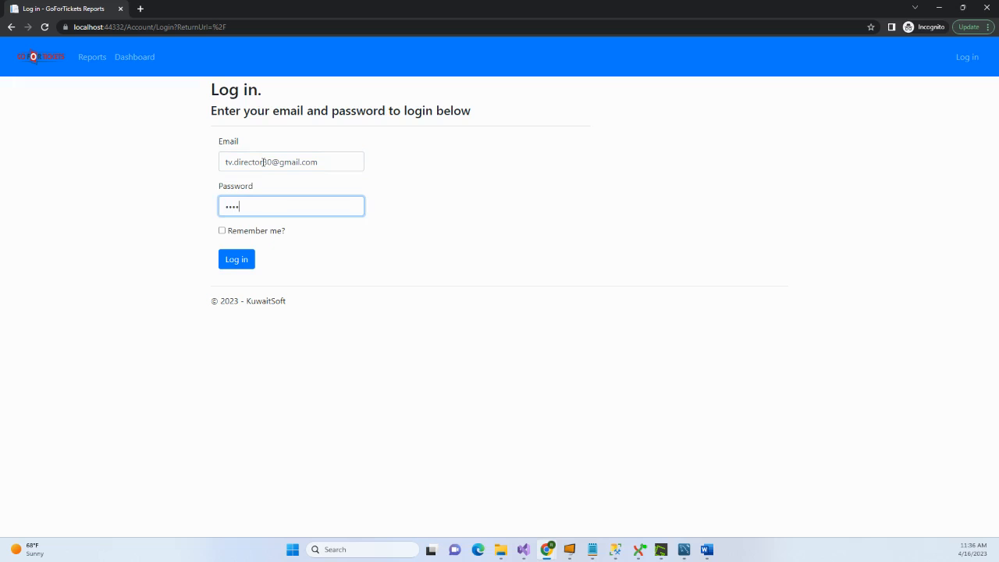
pyautogui.press('Return')
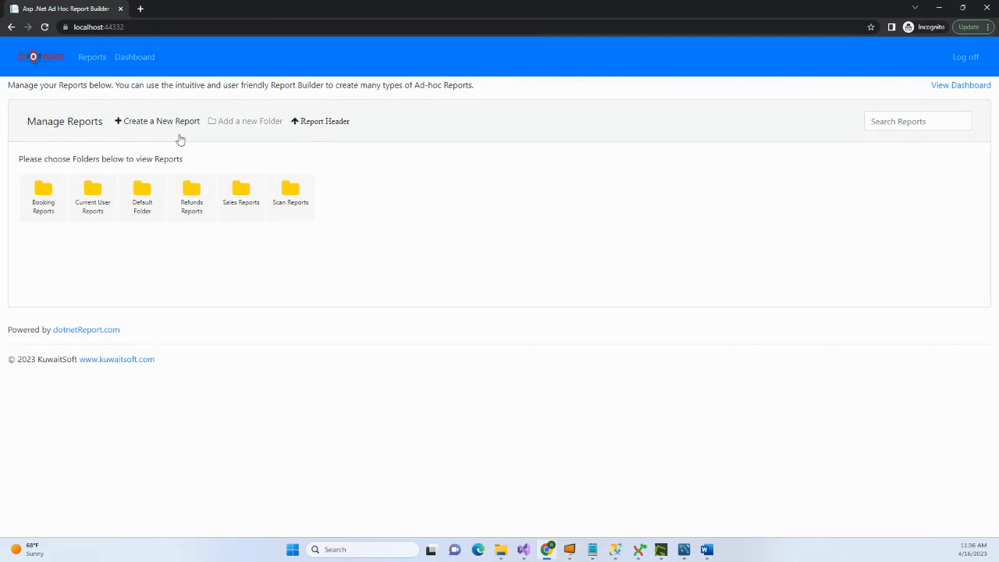
# Step: Open the Default Folder and view a copy of Same Report in the report designer, then close it without saving
pyautogui.click(141, 204)
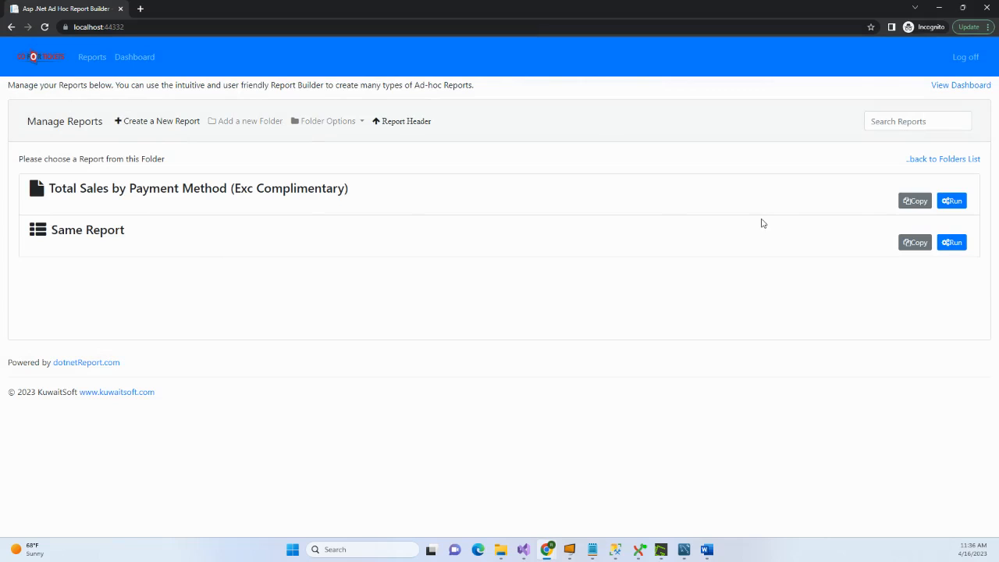
pyautogui.click(915, 243)
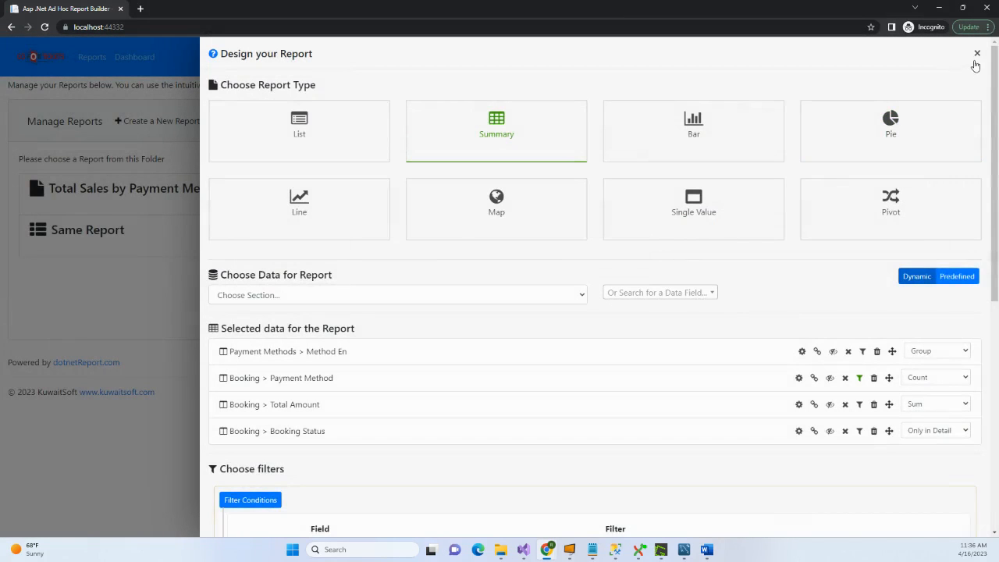
pyautogui.click(977, 54)
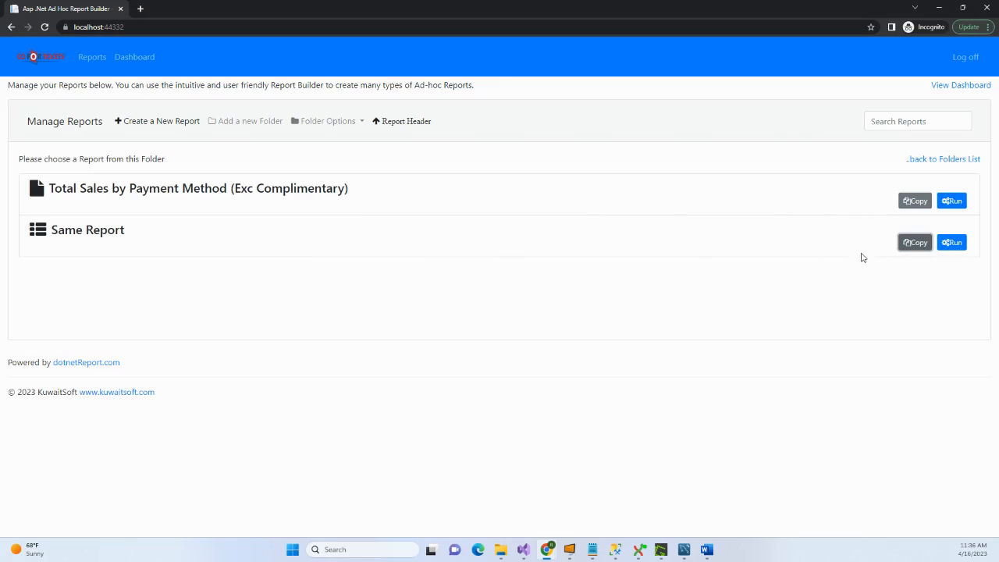
# Step: Run Same Report as the restricted user and view its payment method totals
pyautogui.click(950, 243)
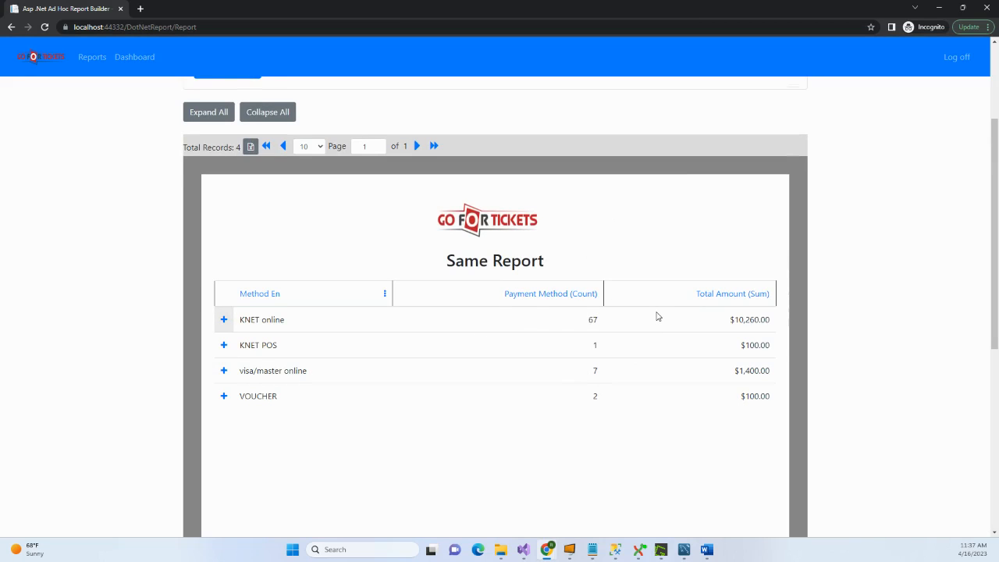
pyautogui.scroll(1, 658, 316)
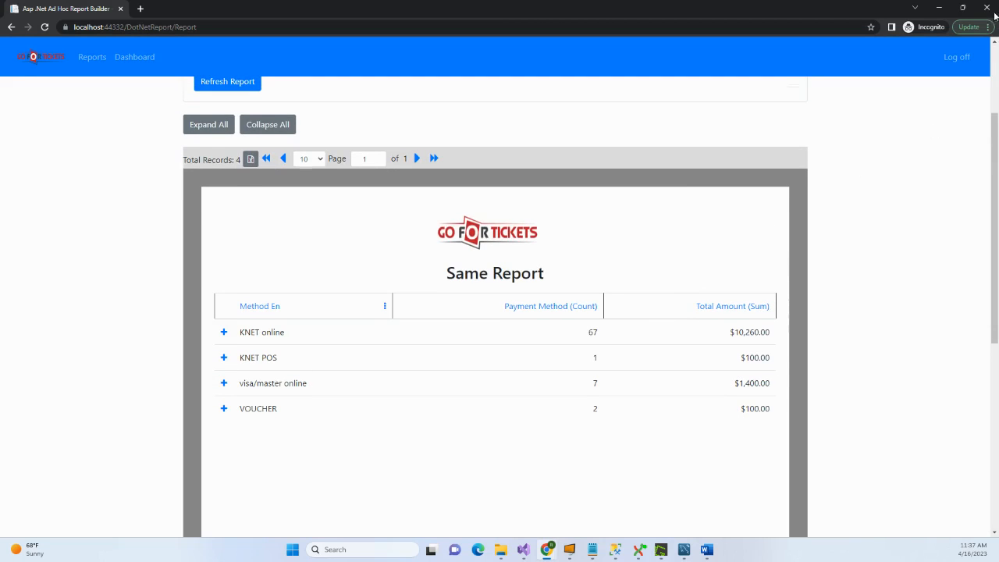